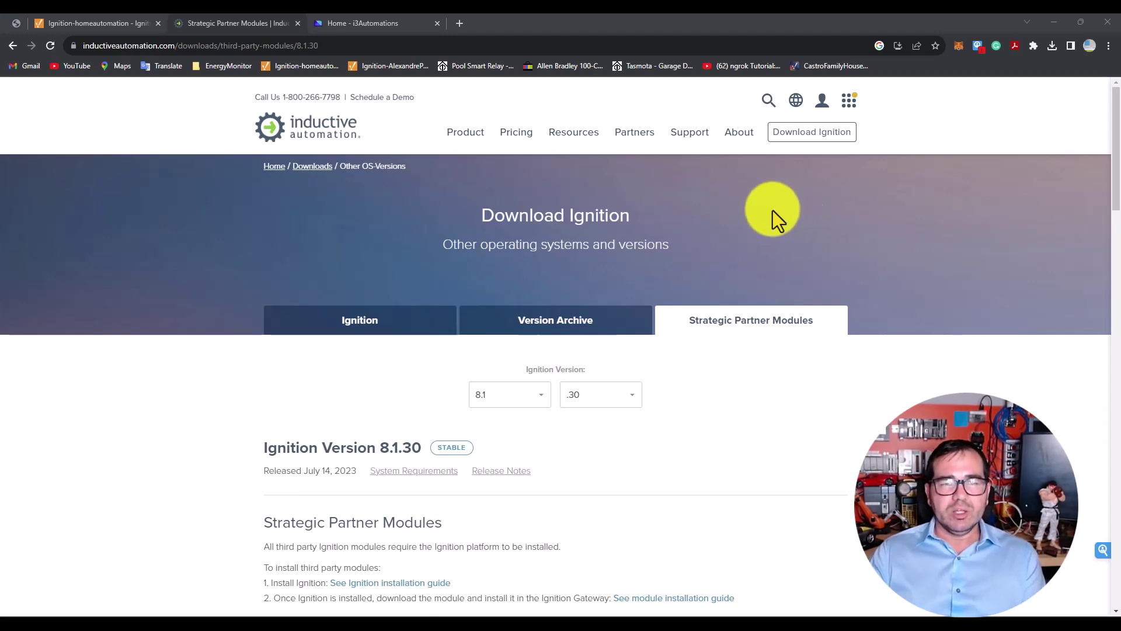
Scroll the 8.1.30 partner modules page down to the Cirrus Link MQTT modules at version 4.0.17.
{"action": "scroll", "coordinate": [771, 211], "scroll_direction": "down", "scroll_amount": 7}
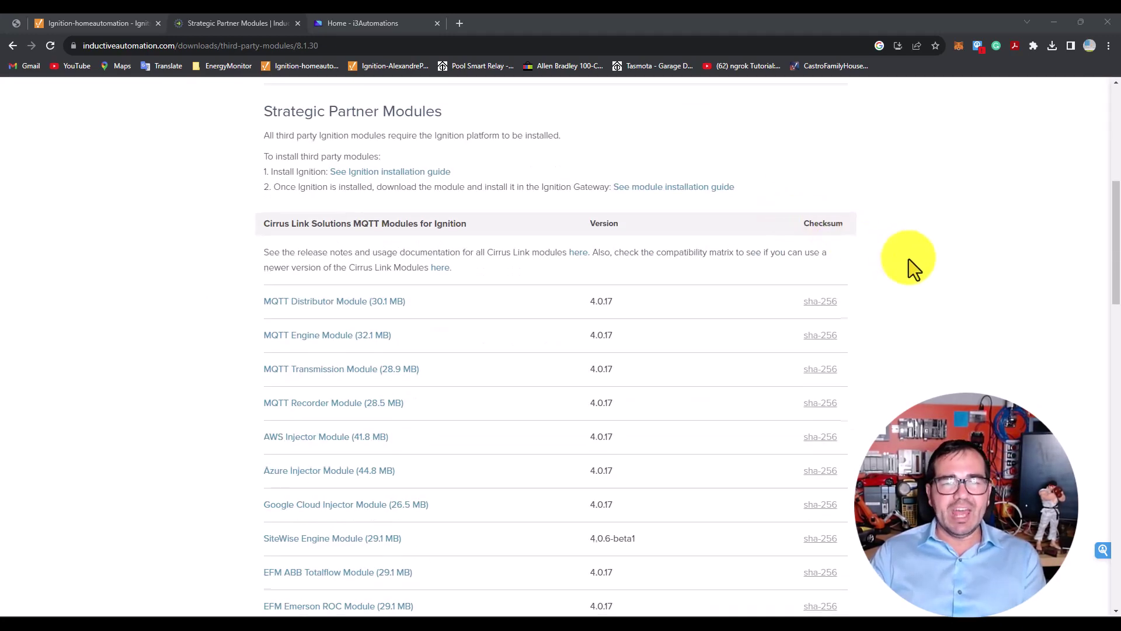
{"action": "scroll", "coordinate": [912, 270], "scroll_direction": "down", "scroll_amount": 2}
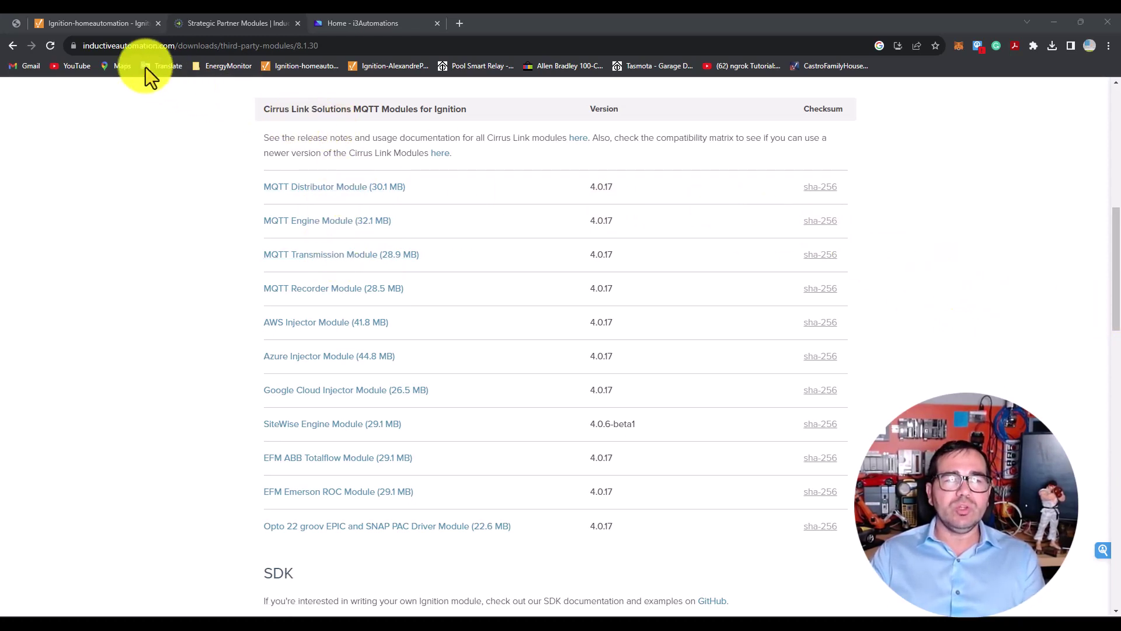
Sign in to the Ignition gateway with the saved admin login.
{"action": "left_click", "coordinate": [88, 24]}
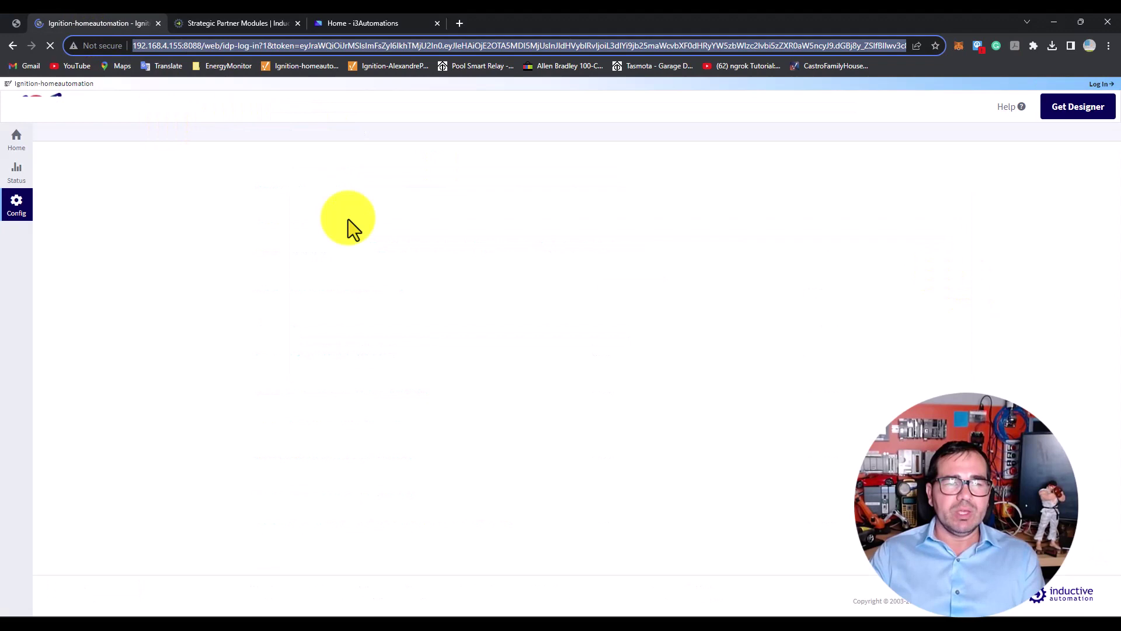
{"action": "left_click", "coordinate": [578, 349]}
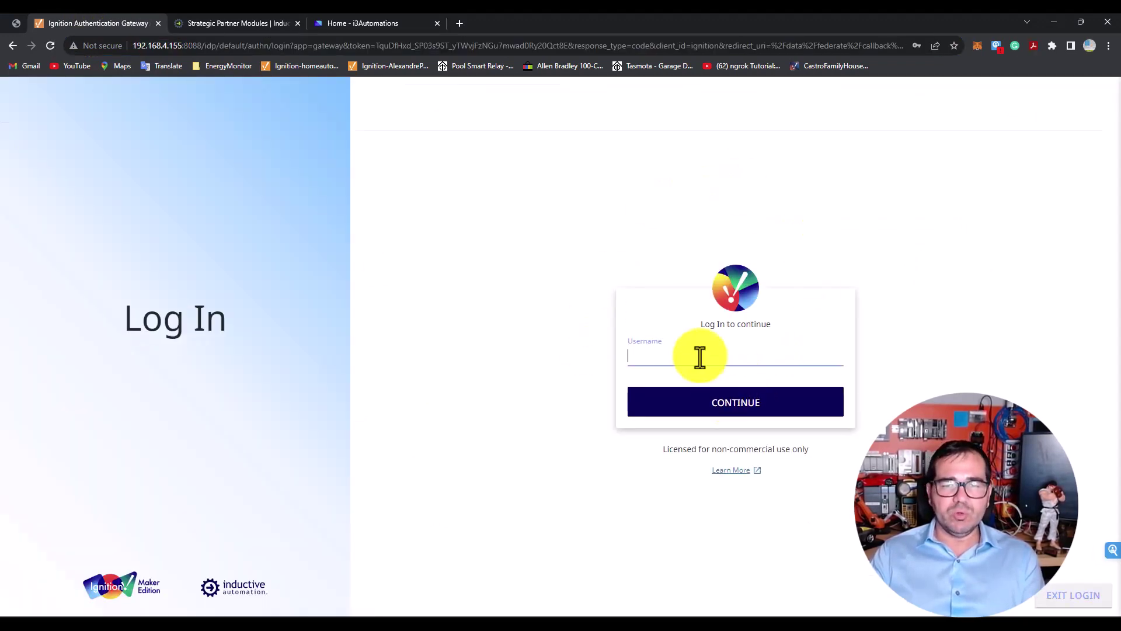
{"action": "type", "text": "a"}
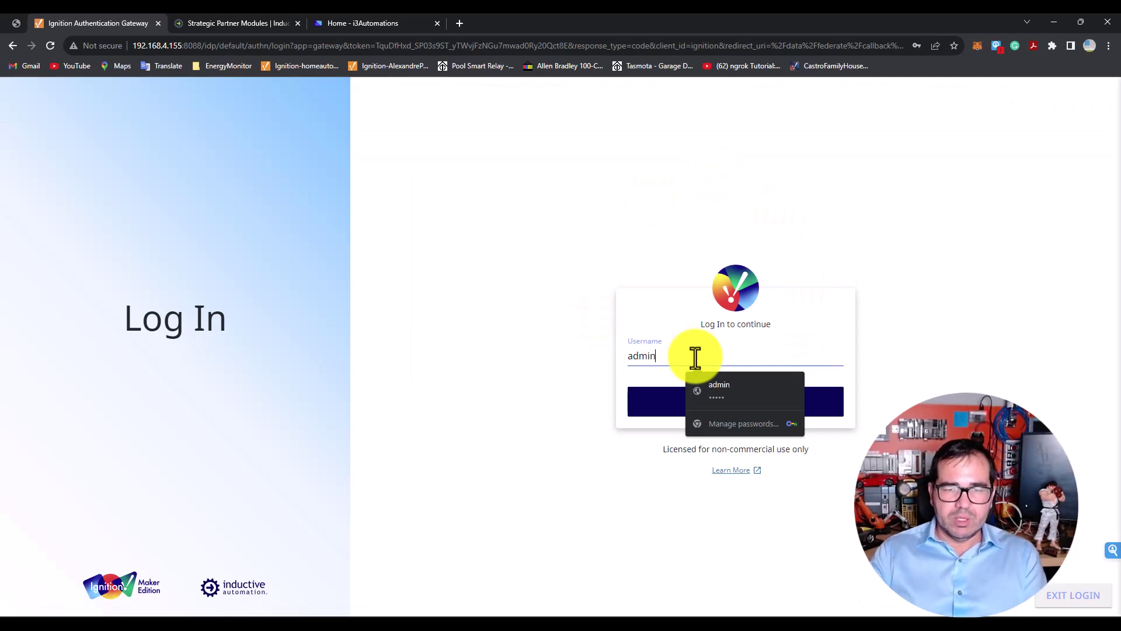
{"action": "type", "text": "dmin"}
{"action": "left_click", "coordinate": [728, 390]}
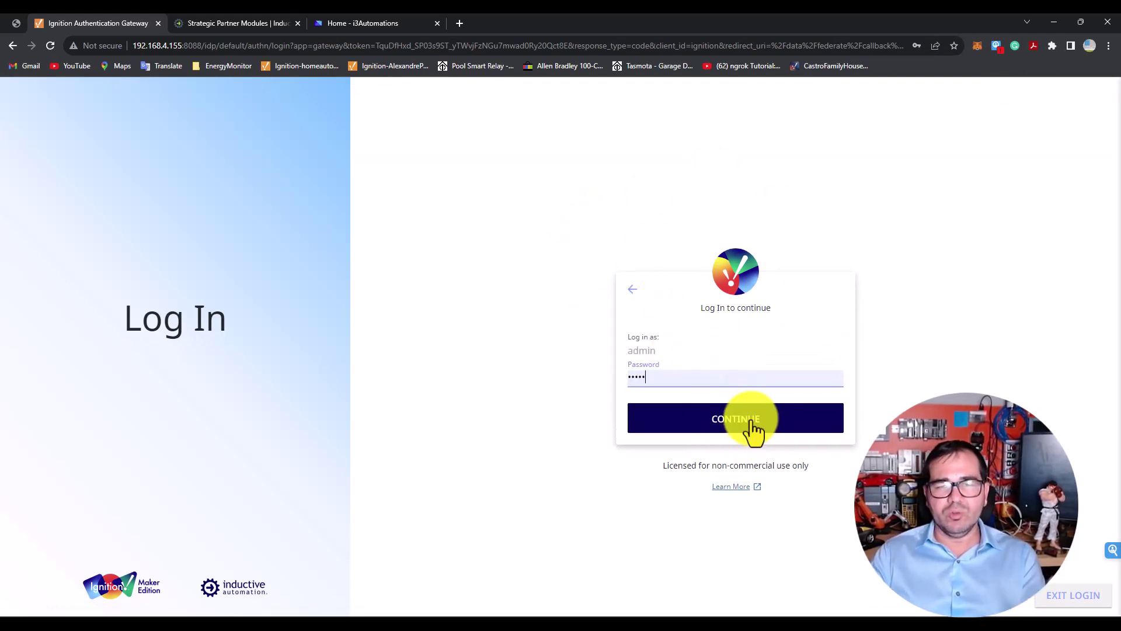
{"action": "left_click", "coordinate": [751, 420]}
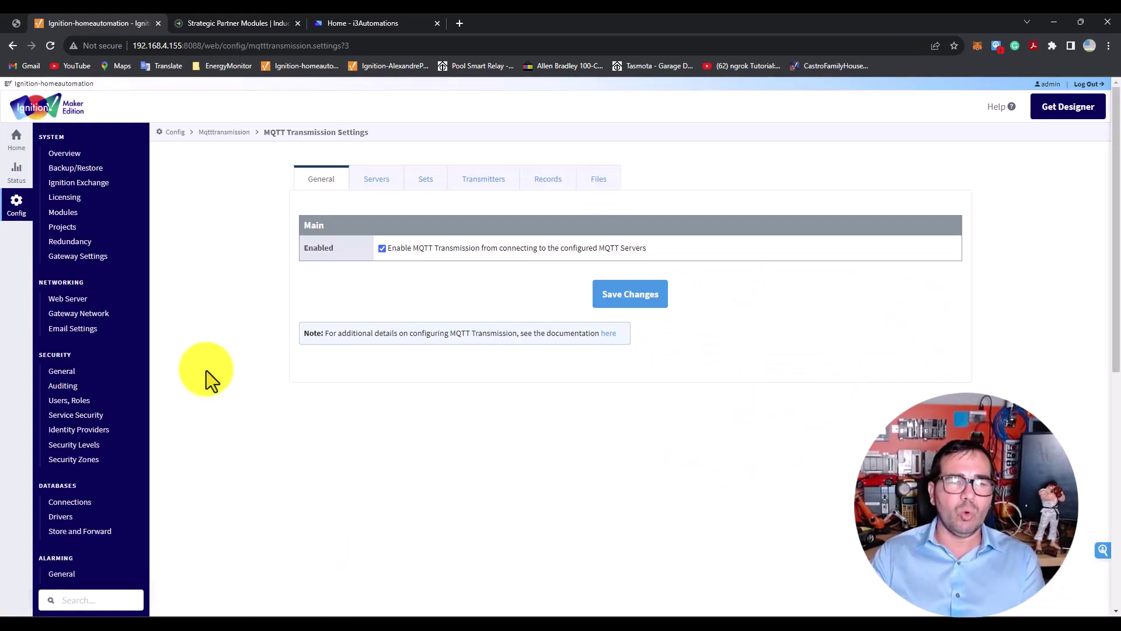
List the installed modules, showing Cirrus Link MQTT Distributor, Engine and Transmission 4.0.13 running.
{"action": "scroll", "coordinate": [152, 318], "scroll_direction": "down", "scroll_amount": 7}
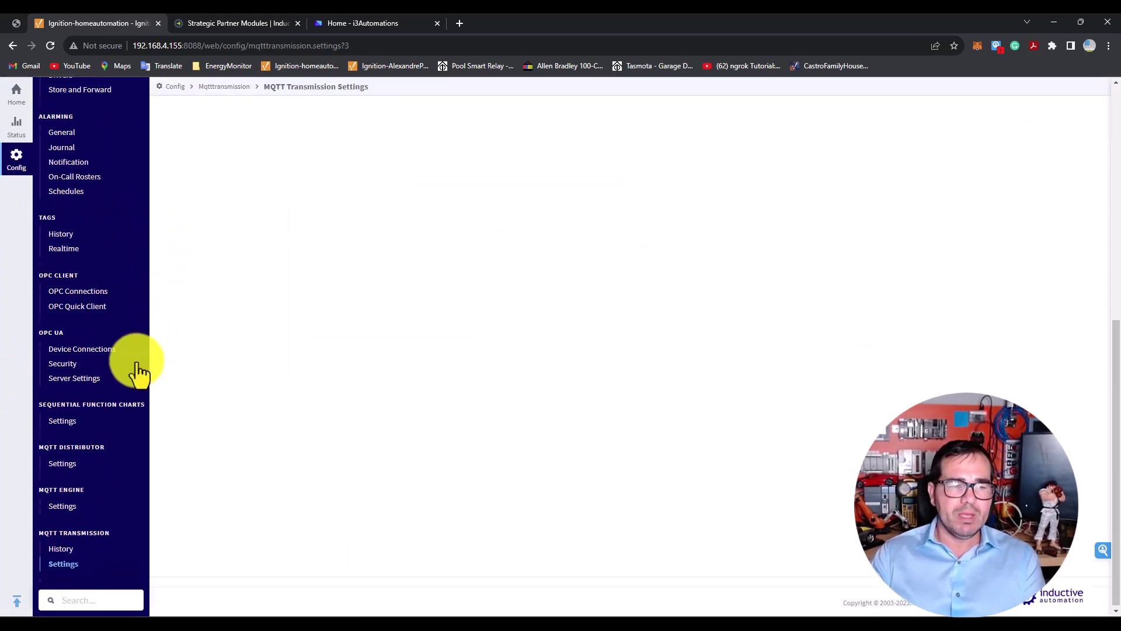
{"action": "scroll", "coordinate": [148, 351], "scroll_direction": "up", "scroll_amount": 7}
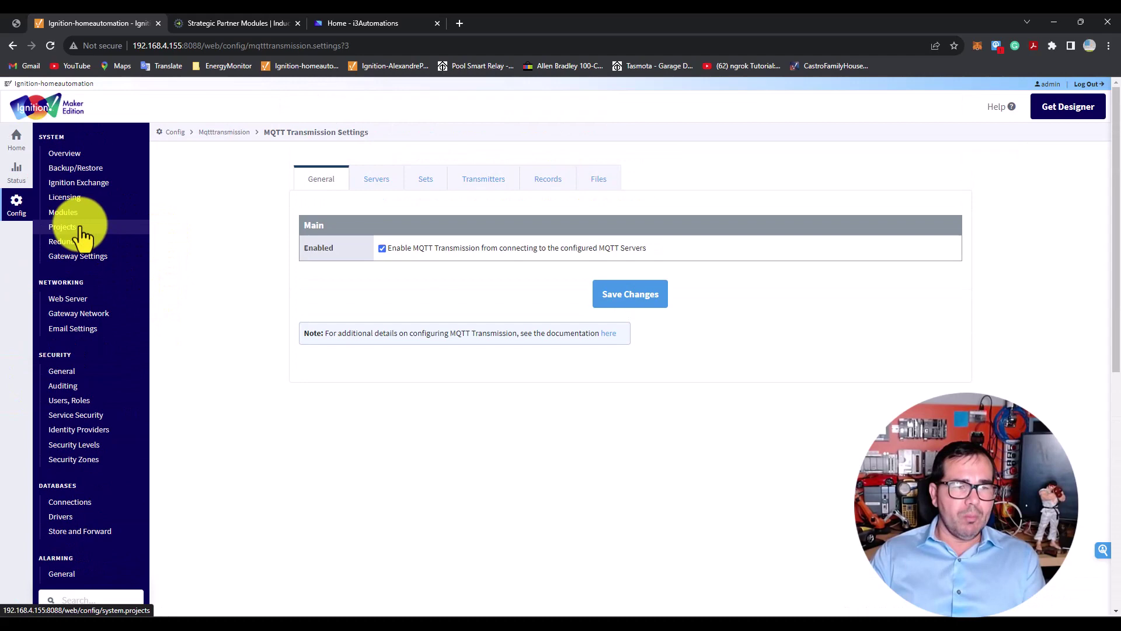
{"action": "left_click", "coordinate": [59, 214]}
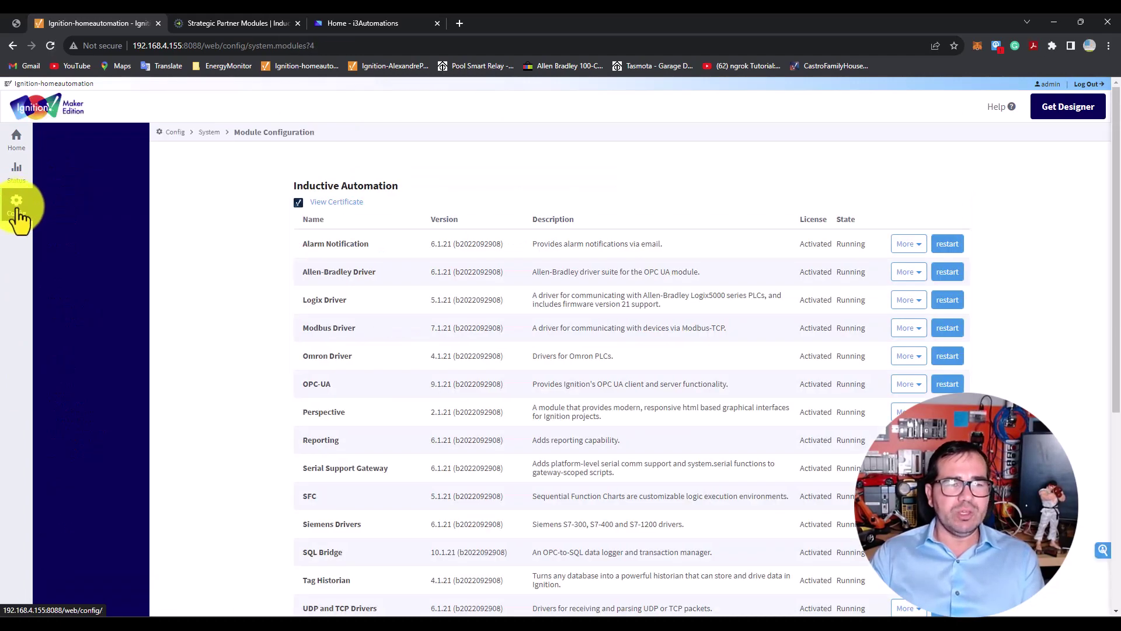
{"action": "scroll", "coordinate": [601, 220], "scroll_direction": "down", "scroll_amount": 8}
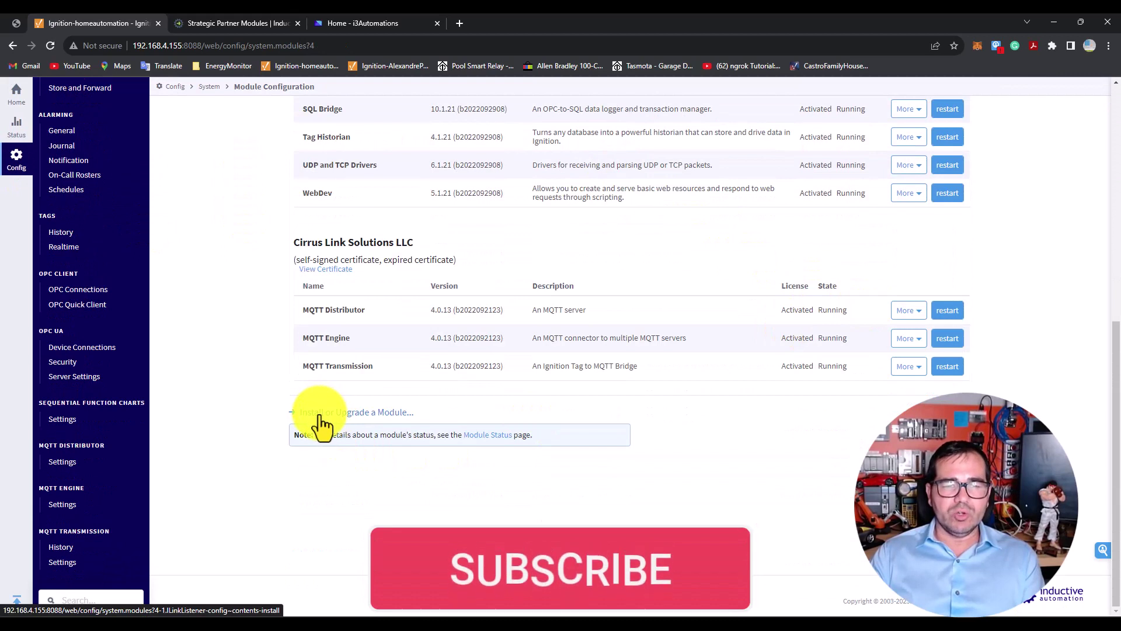
{"action": "left_click", "coordinate": [230, 25]}
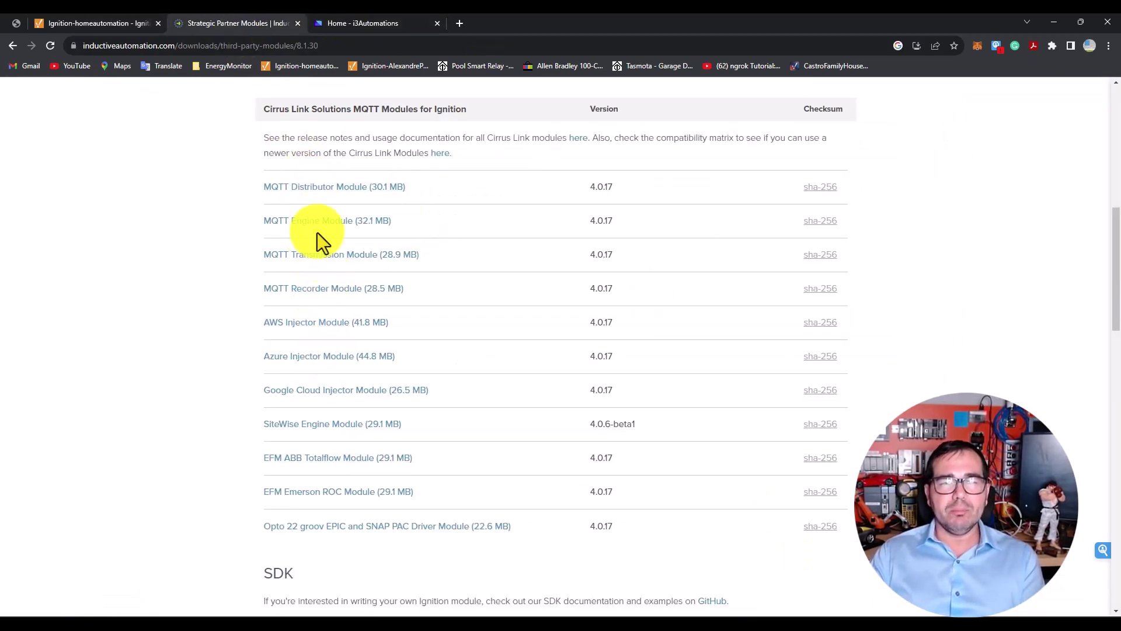
{"action": "left_click", "coordinate": [104, 24]}
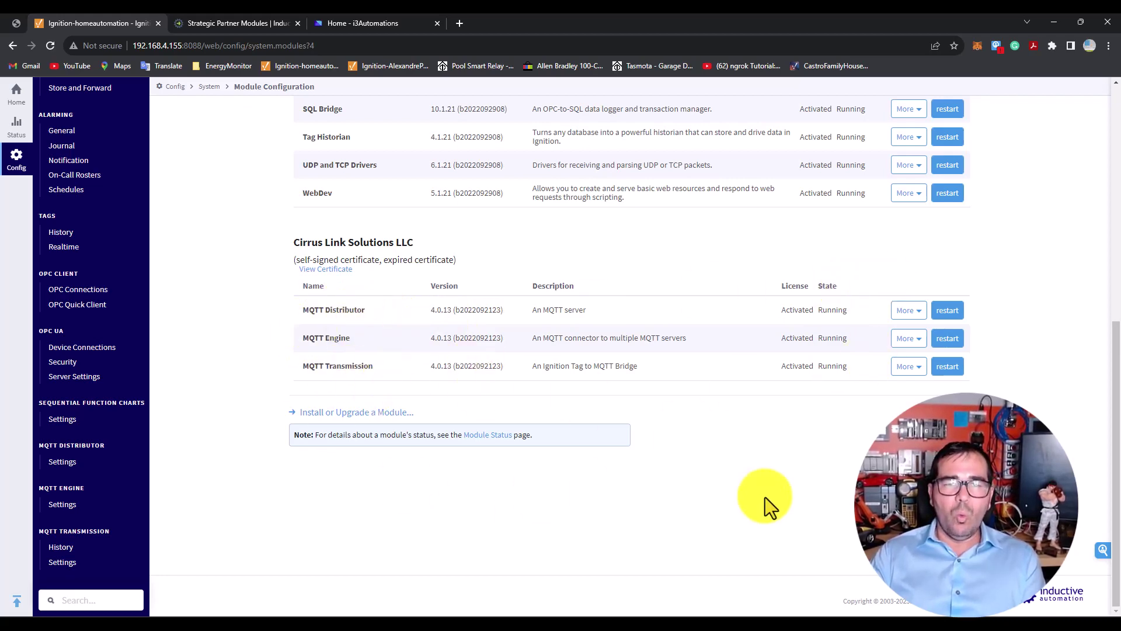
{"action": "scroll", "coordinate": [768, 474], "scroll_direction": "up", "scroll_amount": 5}
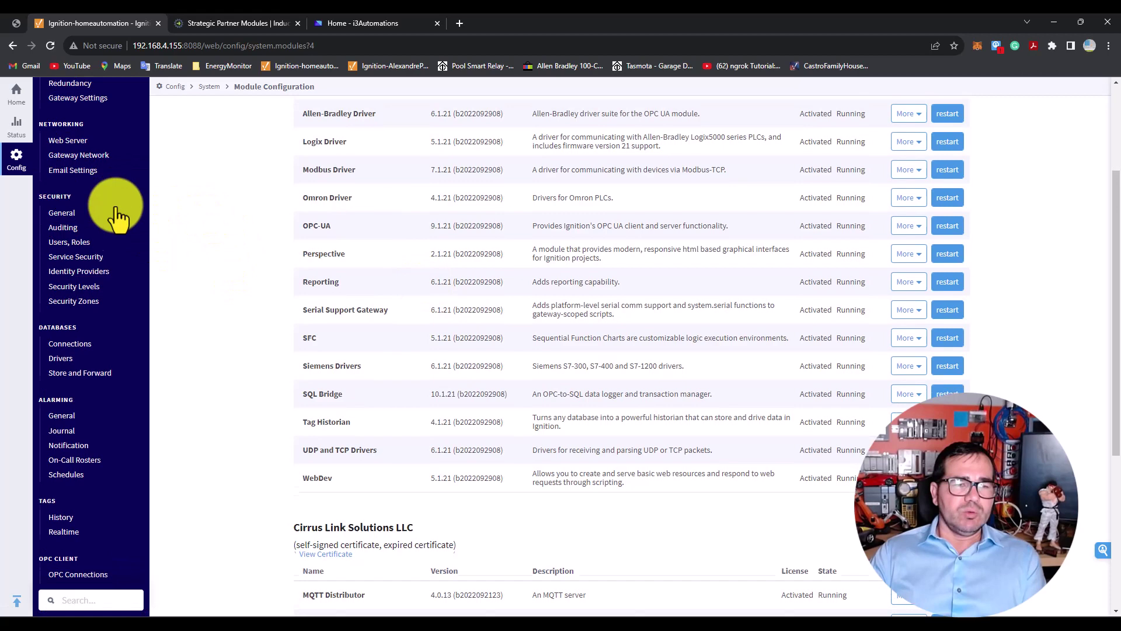
{"action": "scroll", "coordinate": [117, 216], "scroll_direction": "down", "scroll_amount": 5}
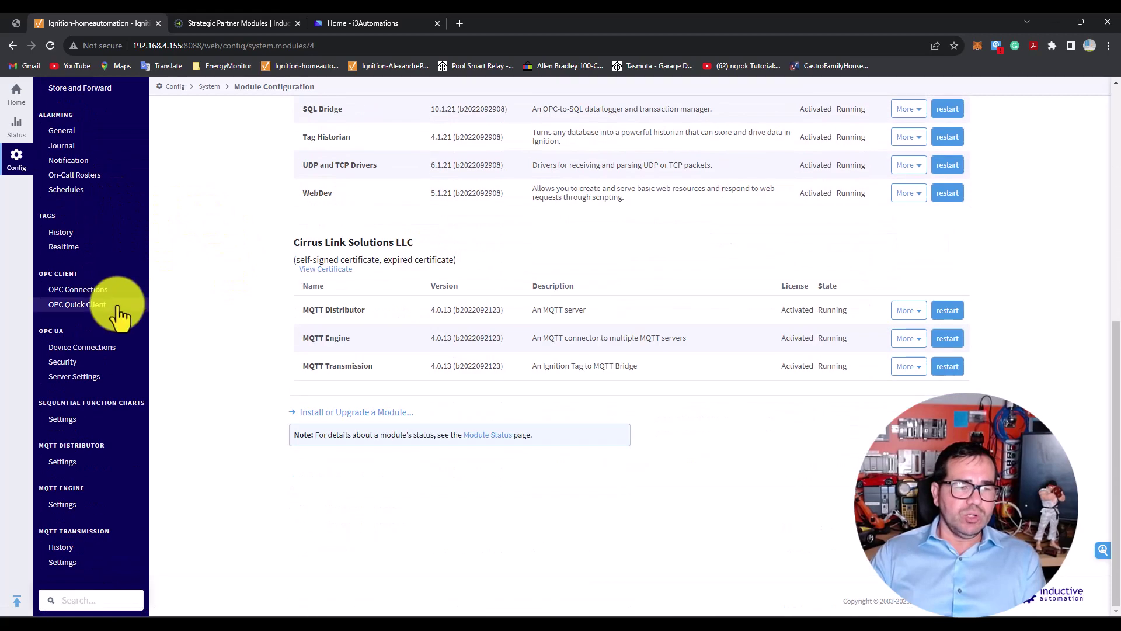
Open the MQTT Distributor settings and review its General tab.
{"action": "left_click", "coordinate": [65, 462]}
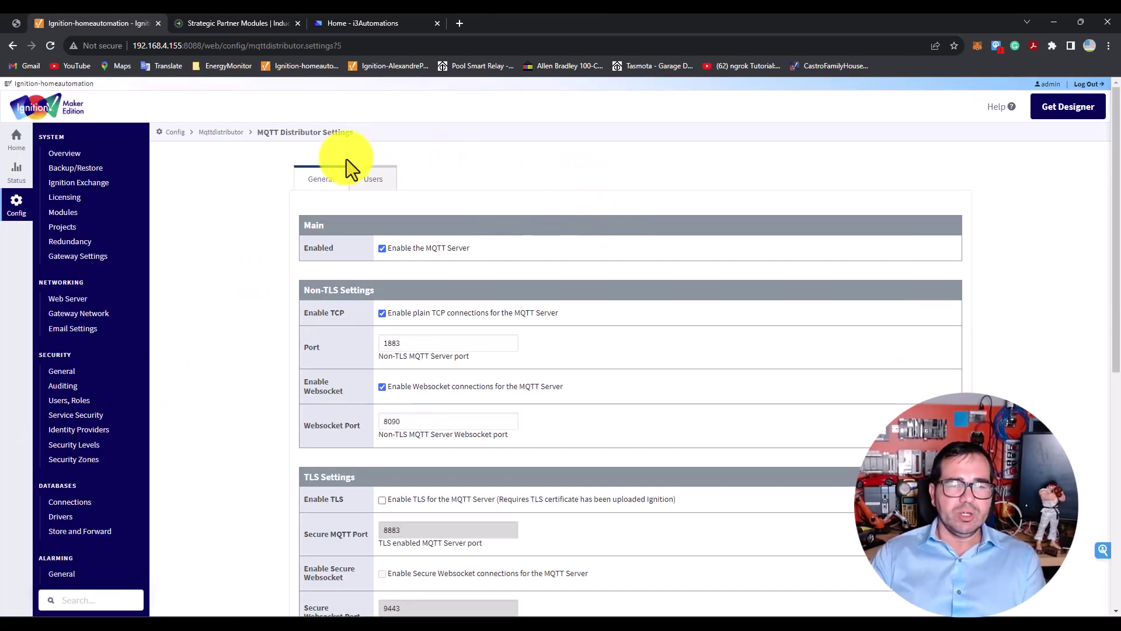
{"action": "scroll", "coordinate": [964, 375], "scroll_direction": "down", "scroll_amount": 8}
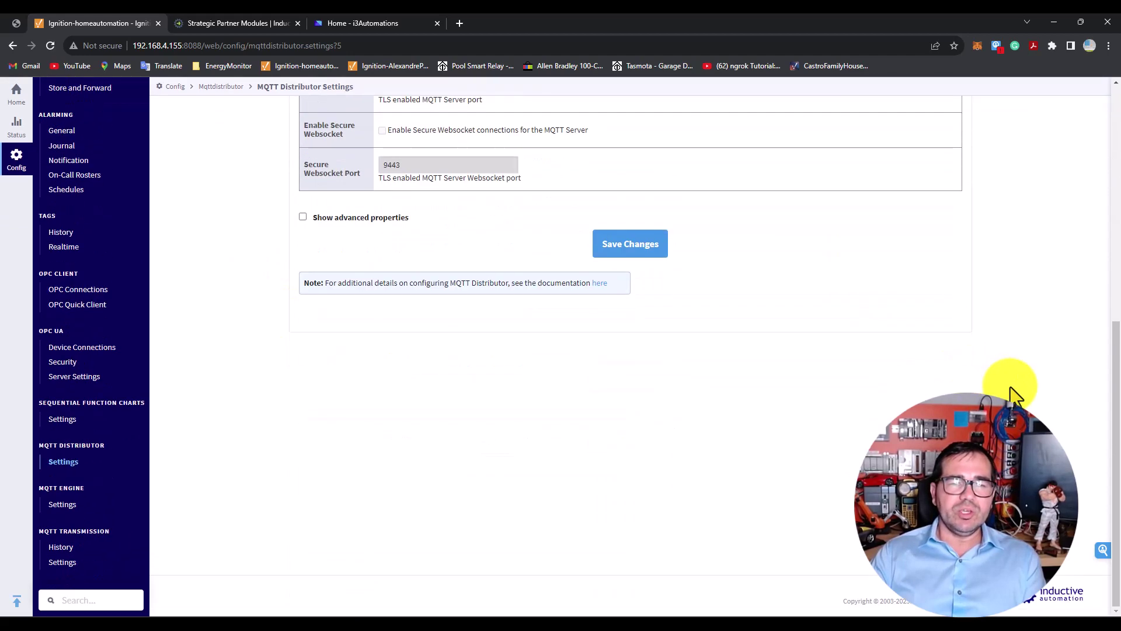
{"action": "scroll", "coordinate": [1008, 388], "scroll_direction": "up", "scroll_amount": 6}
{"action": "scroll", "coordinate": [1013, 394], "scroll_direction": "up", "scroll_amount": 2}
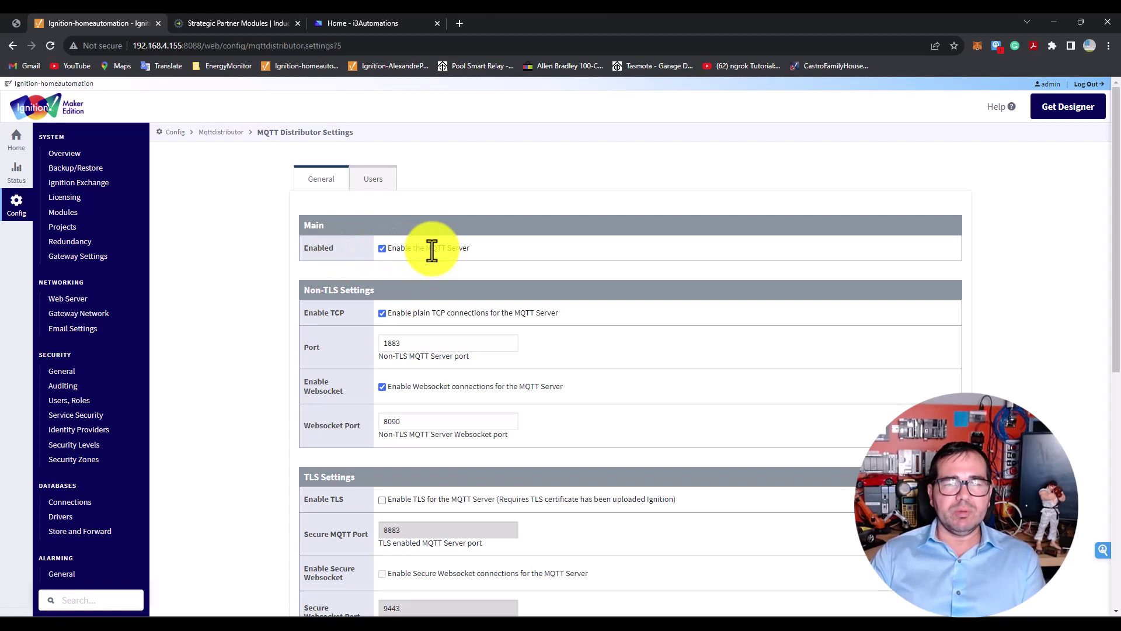
Show the broker's Users list and select the Sonoff username.
{"action": "left_click", "coordinate": [373, 186]}
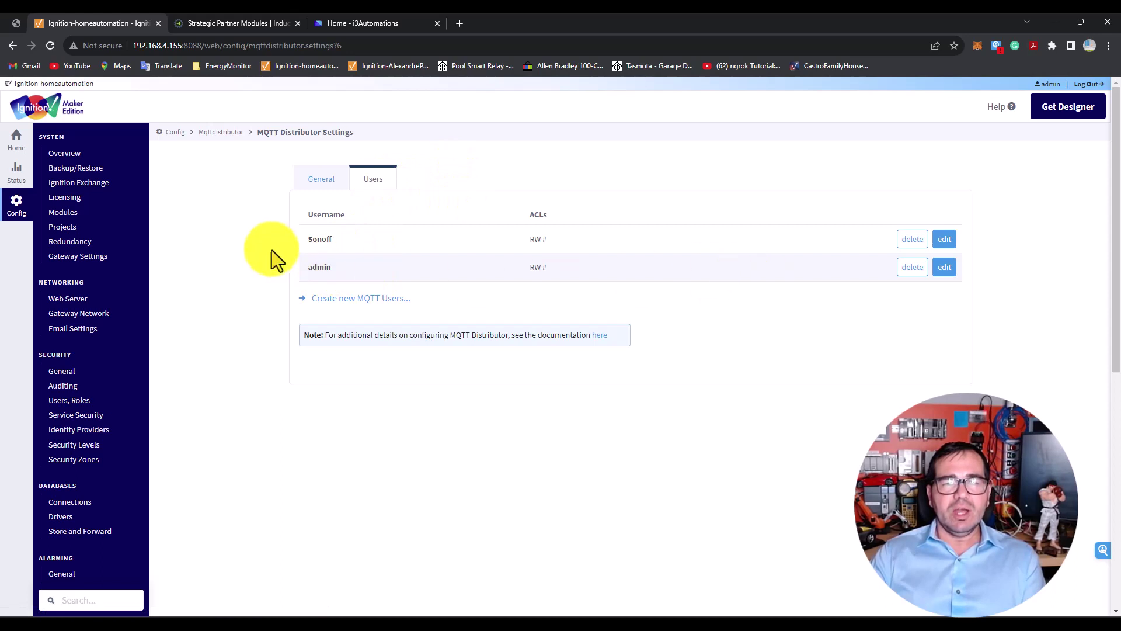
{"action": "double_click", "coordinate": [318, 240]}
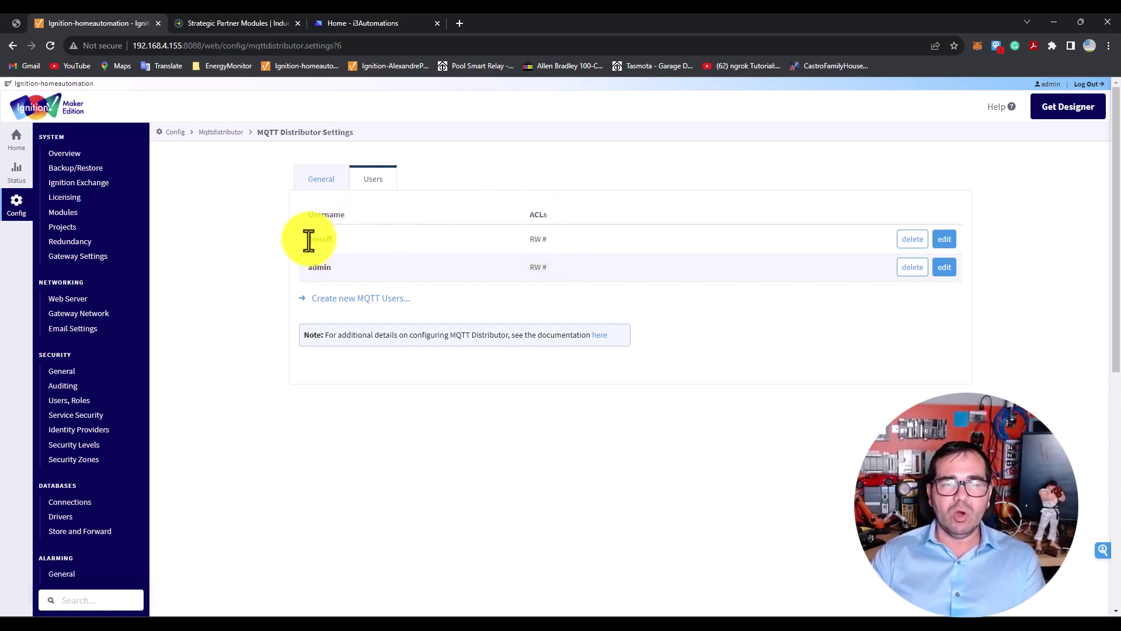
{"action": "left_click_drag", "start_coordinate": [308, 239], "coordinate": [343, 245]}
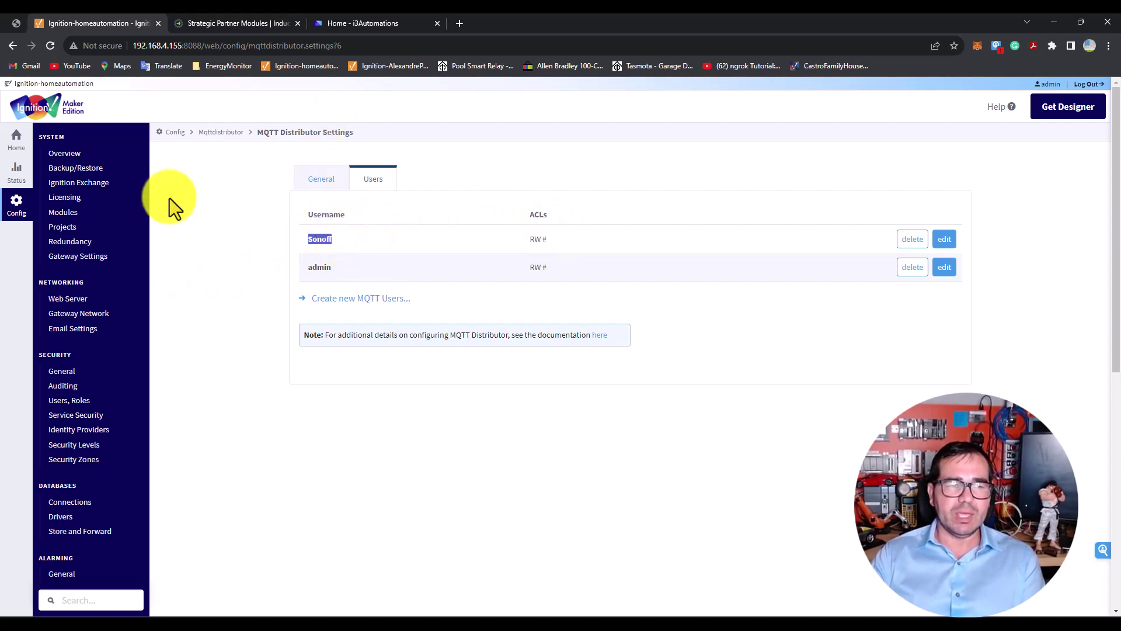
{"action": "scroll", "coordinate": [114, 357], "scroll_direction": "down", "scroll_amount": 8}
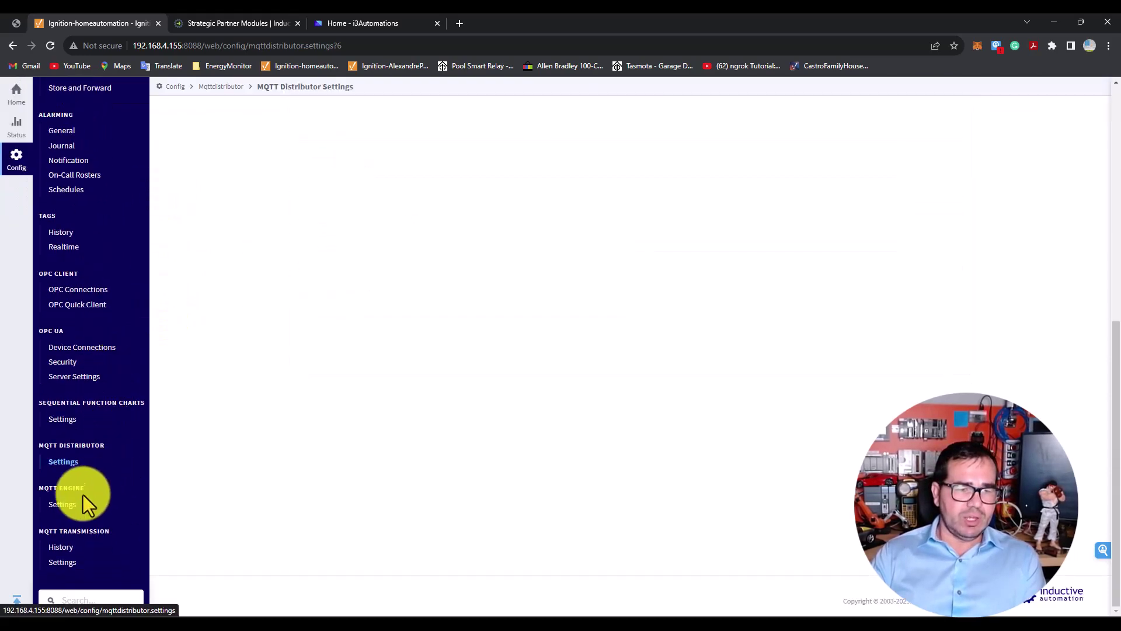
{"action": "left_click", "coordinate": [66, 504]}
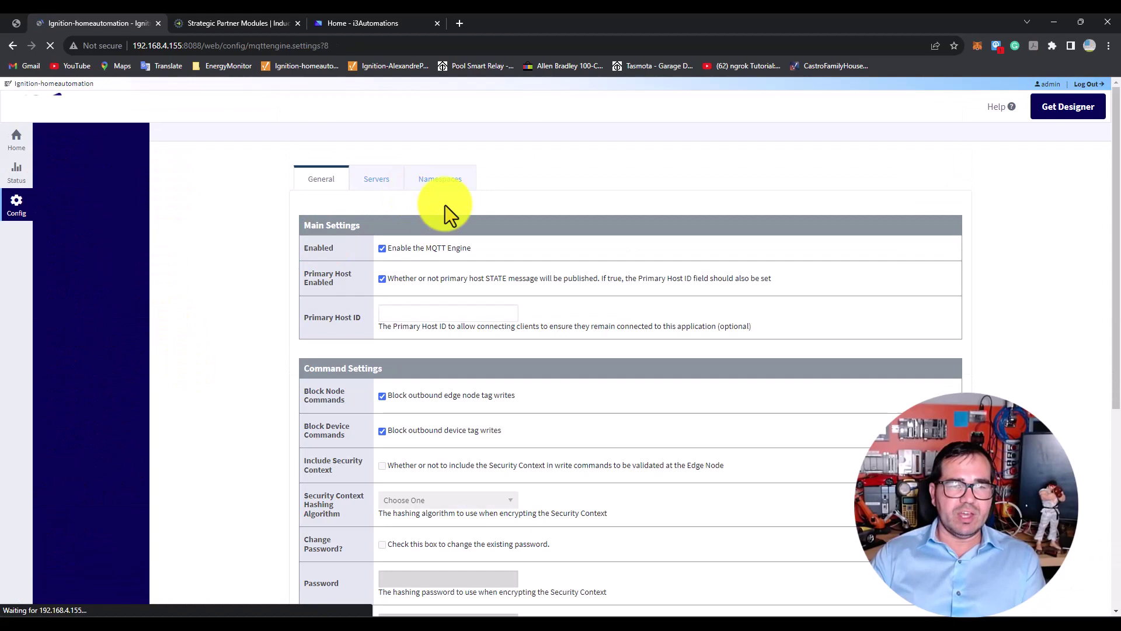
{"action": "scroll", "coordinate": [526, 233], "scroll_direction": "down", "scroll_amount": 8}
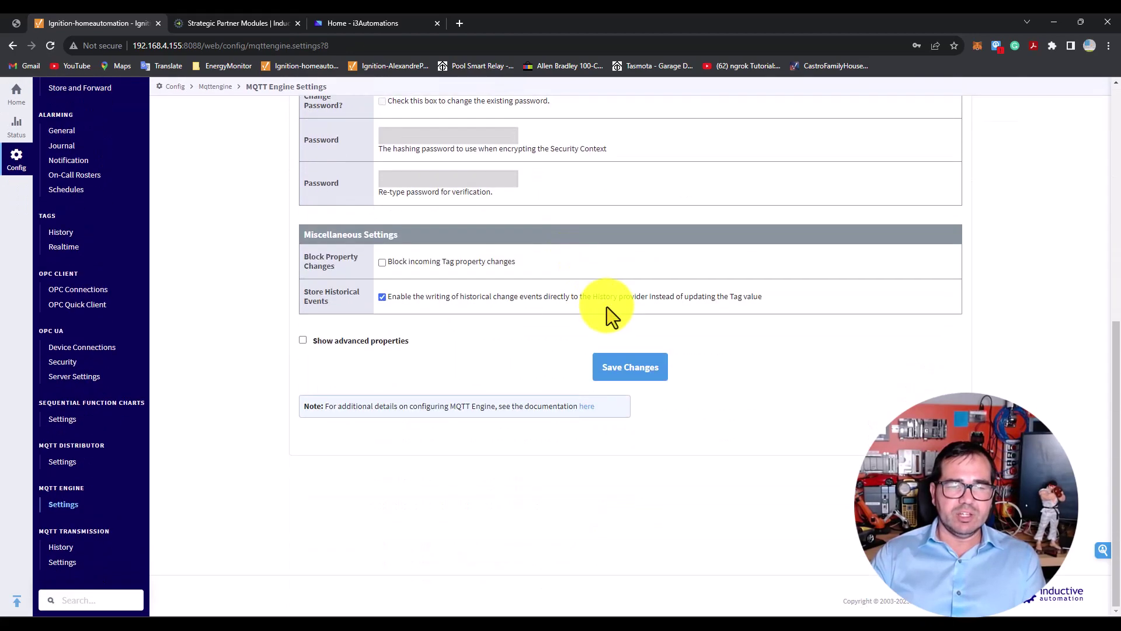
{"action": "scroll", "coordinate": [601, 282], "scroll_direction": "up", "scroll_amount": 6}
{"action": "scroll", "coordinate": [600, 284], "scroll_direction": "down", "scroll_amount": 6}
{"action": "scroll", "coordinate": [597, 274], "scroll_direction": "up", "scroll_amount": 6}
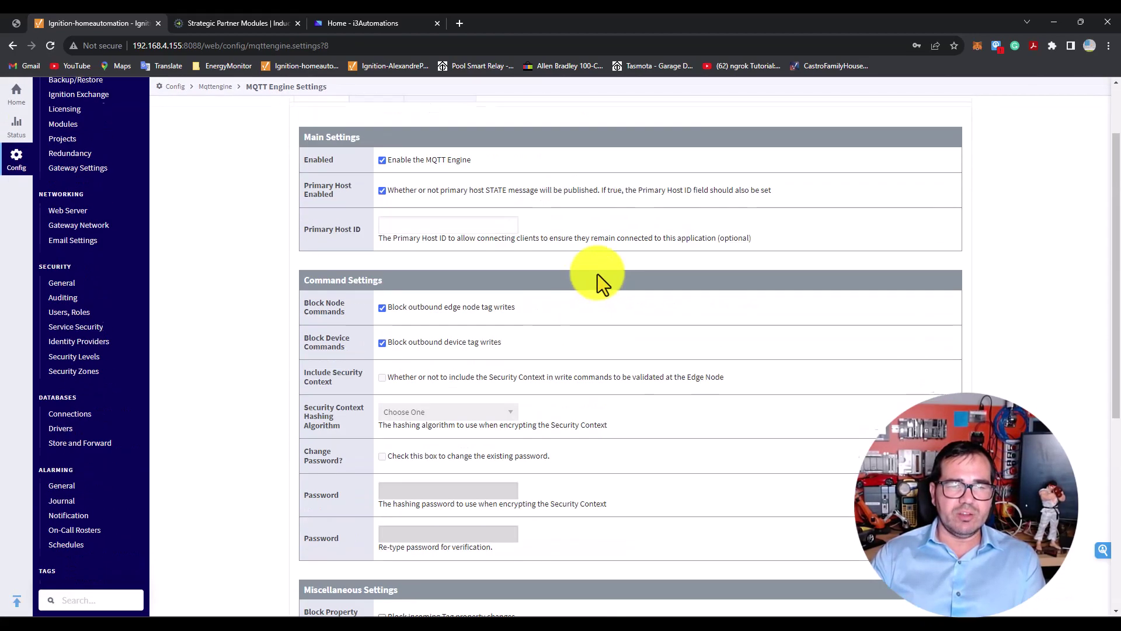
{"action": "scroll", "coordinate": [597, 275], "scroll_direction": "up", "scroll_amount": 3}
{"action": "left_click", "coordinate": [381, 179]}
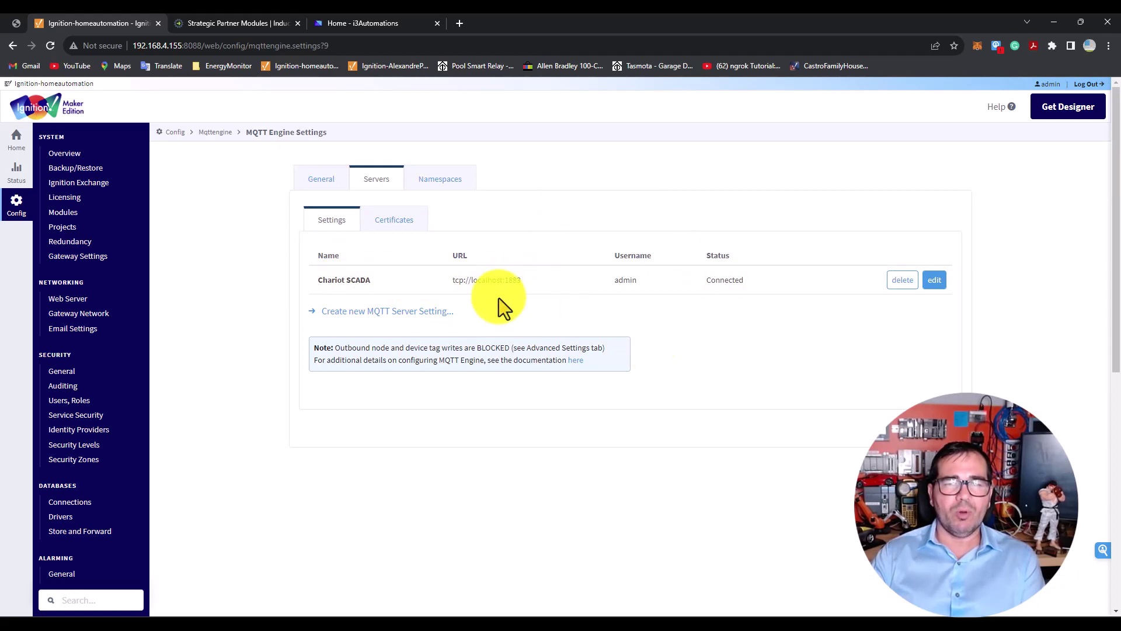
{"action": "left_click", "coordinate": [442, 180]}
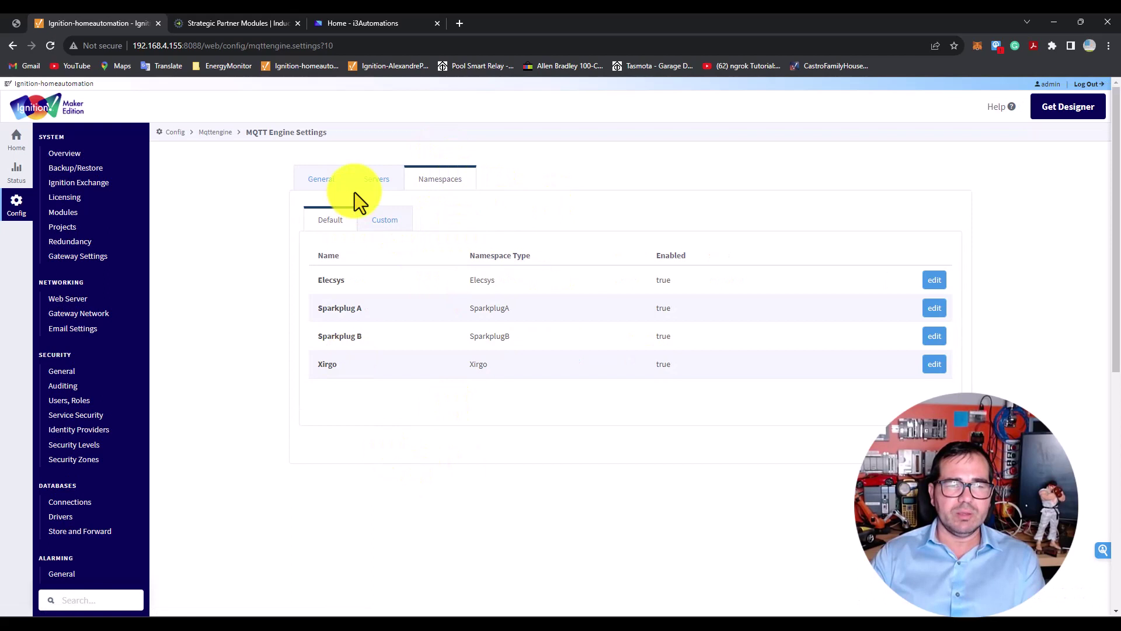
{"action": "left_click", "coordinate": [388, 222]}
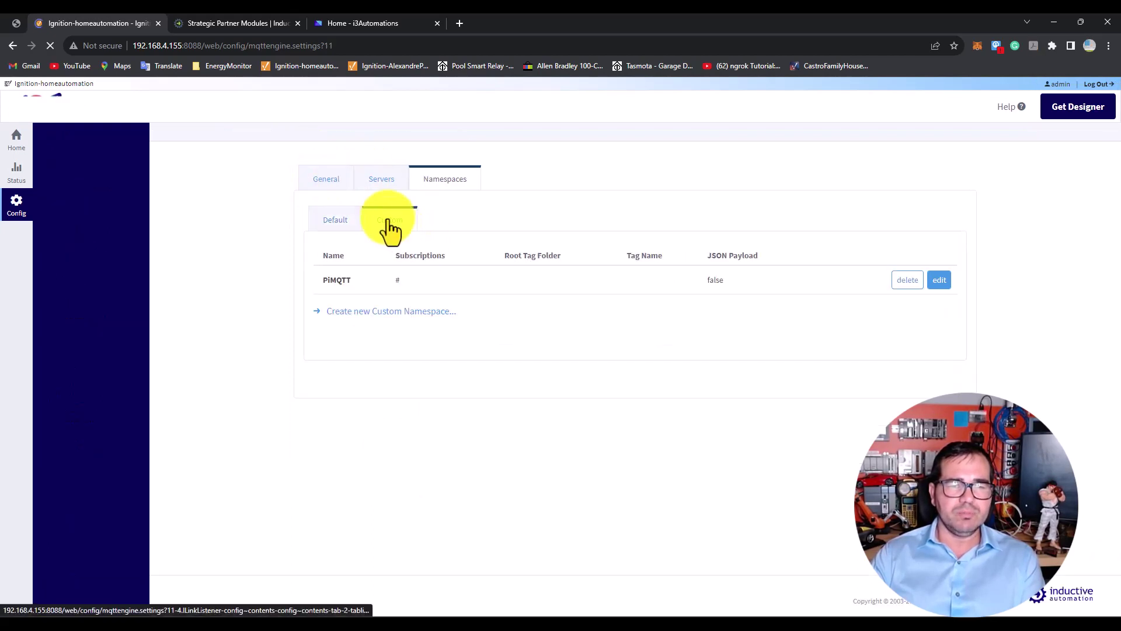
{"action": "left_click", "coordinate": [326, 186]}
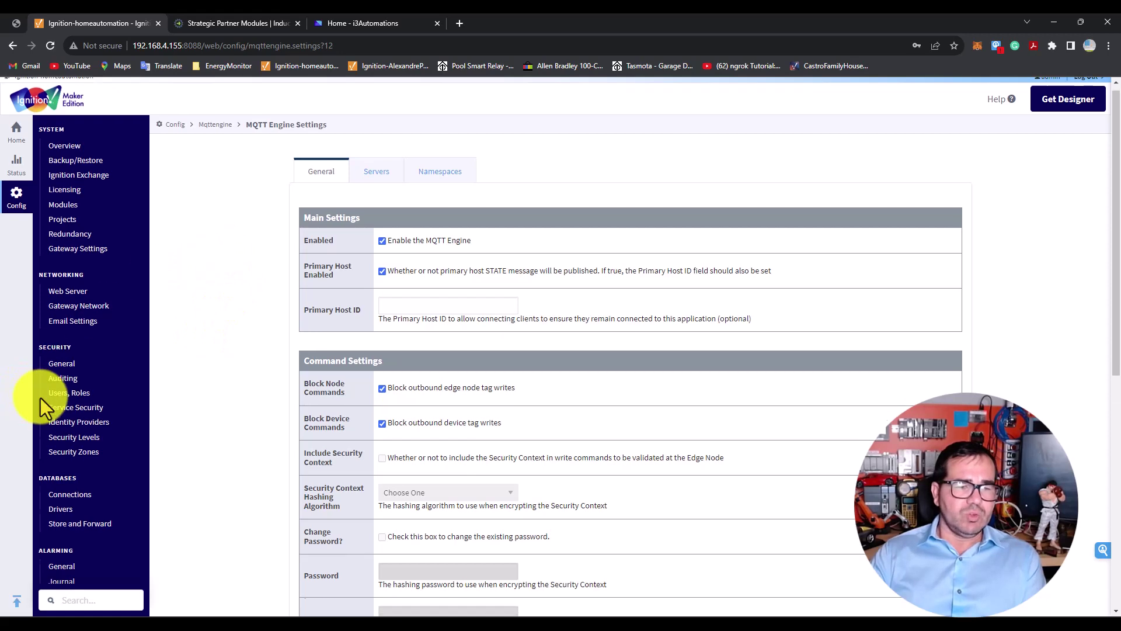
{"action": "scroll", "coordinate": [40, 397], "scroll_direction": "down", "scroll_amount": 8}
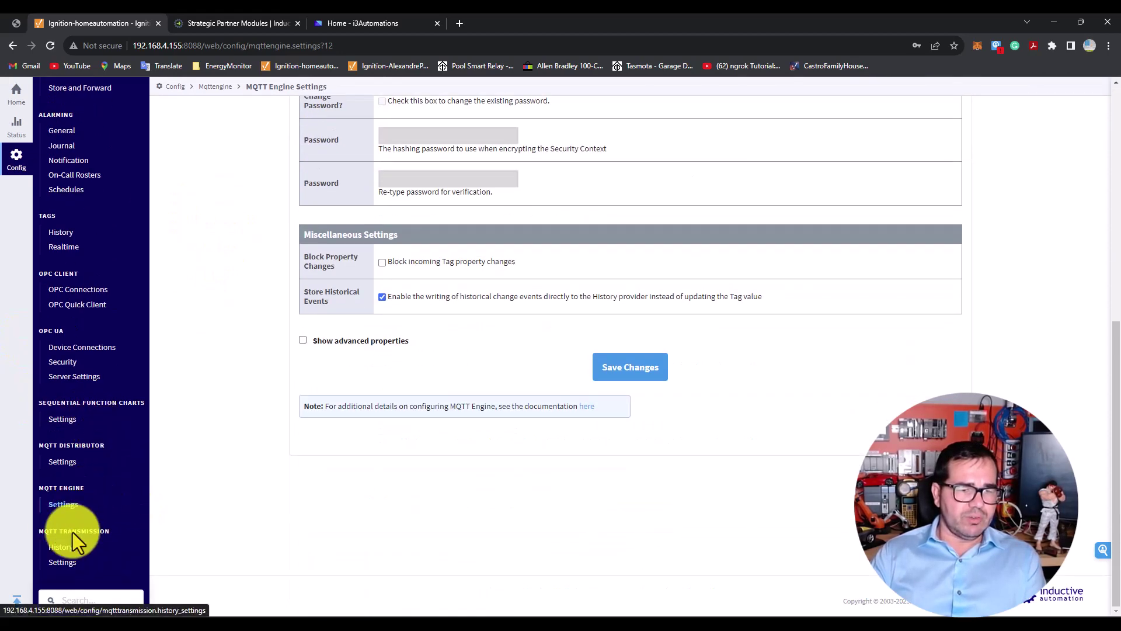
{"action": "left_click", "coordinate": [68, 508]}
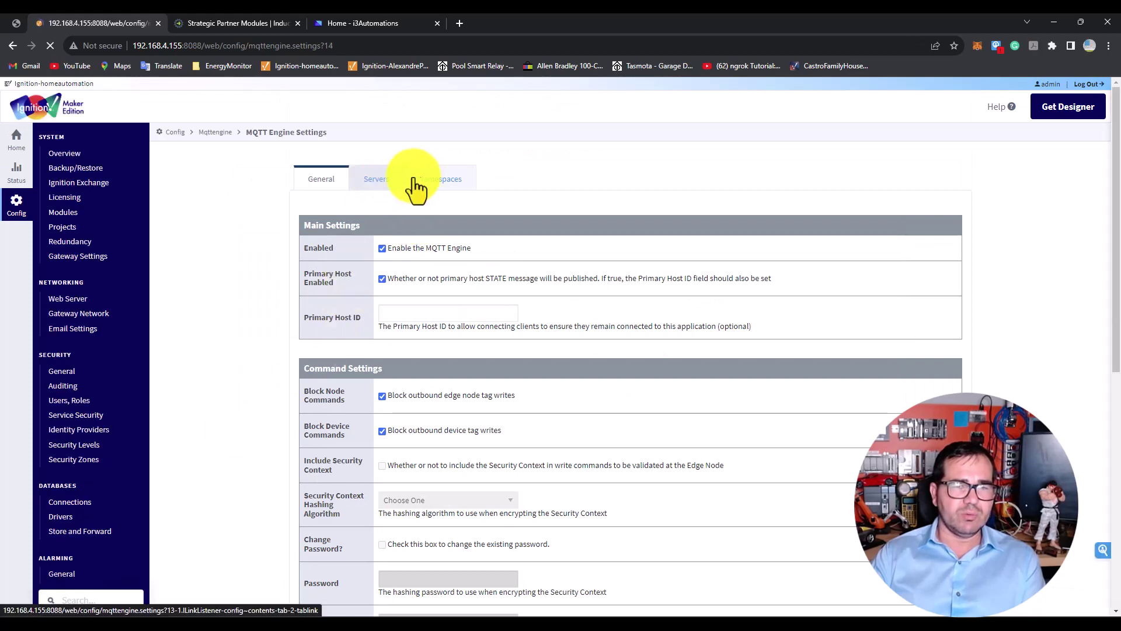
{"action": "left_click", "coordinate": [414, 180]}
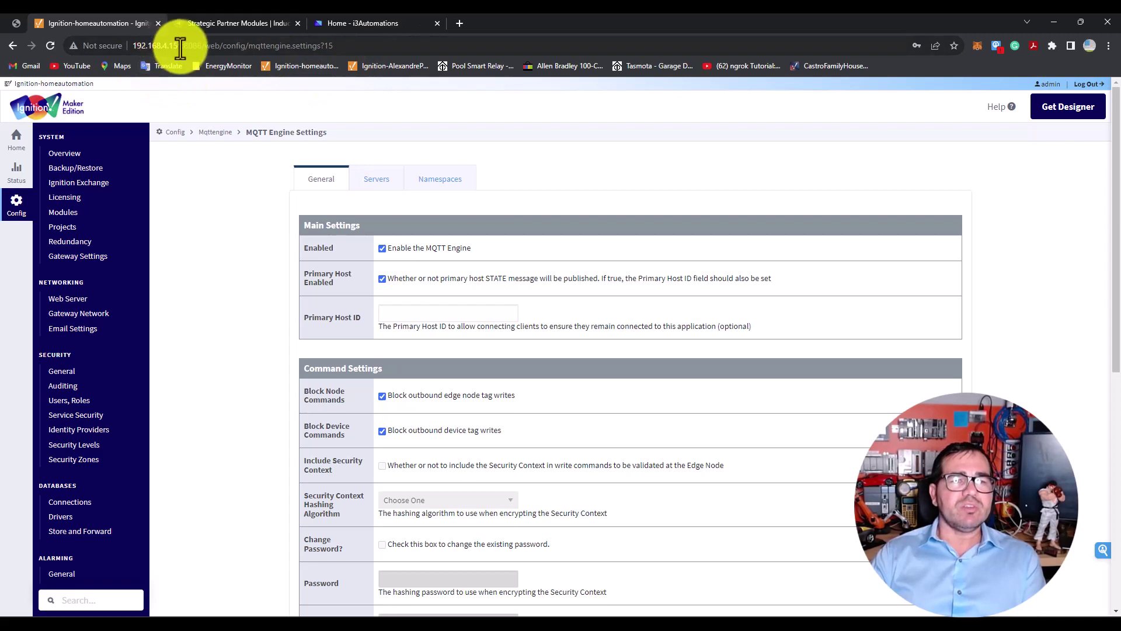
{"action": "left_click_drag", "start_coordinate": [180, 46], "coordinate": [131, 47]}
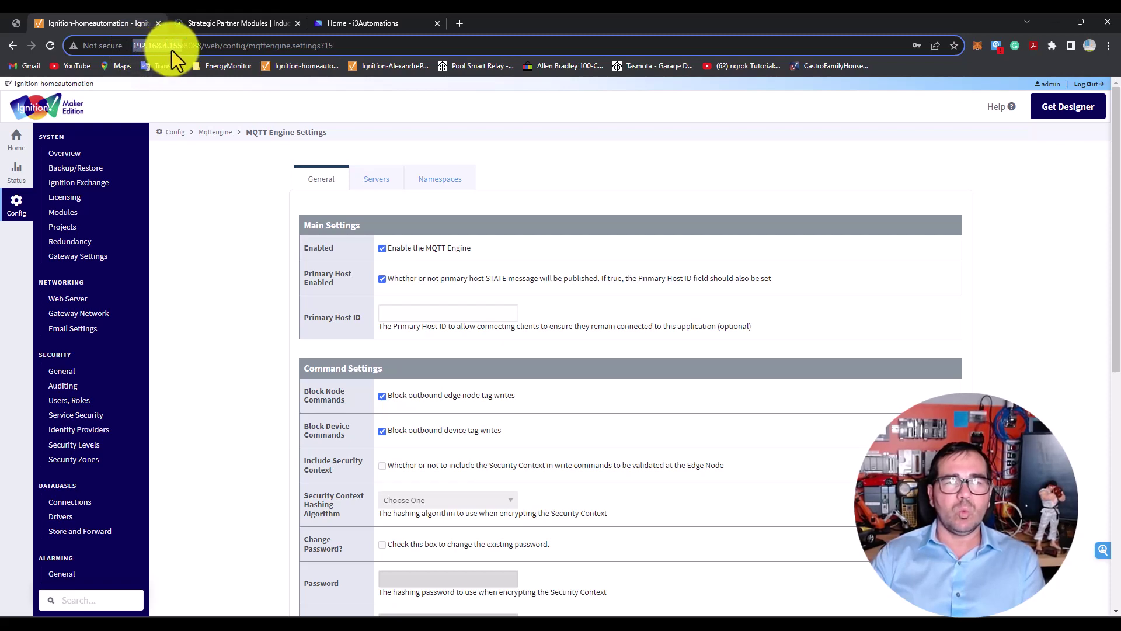
In a new tab, open the Pool Smart Relay's Tasmota Configure MQTT page.
{"action": "left_click", "coordinate": [460, 23]}
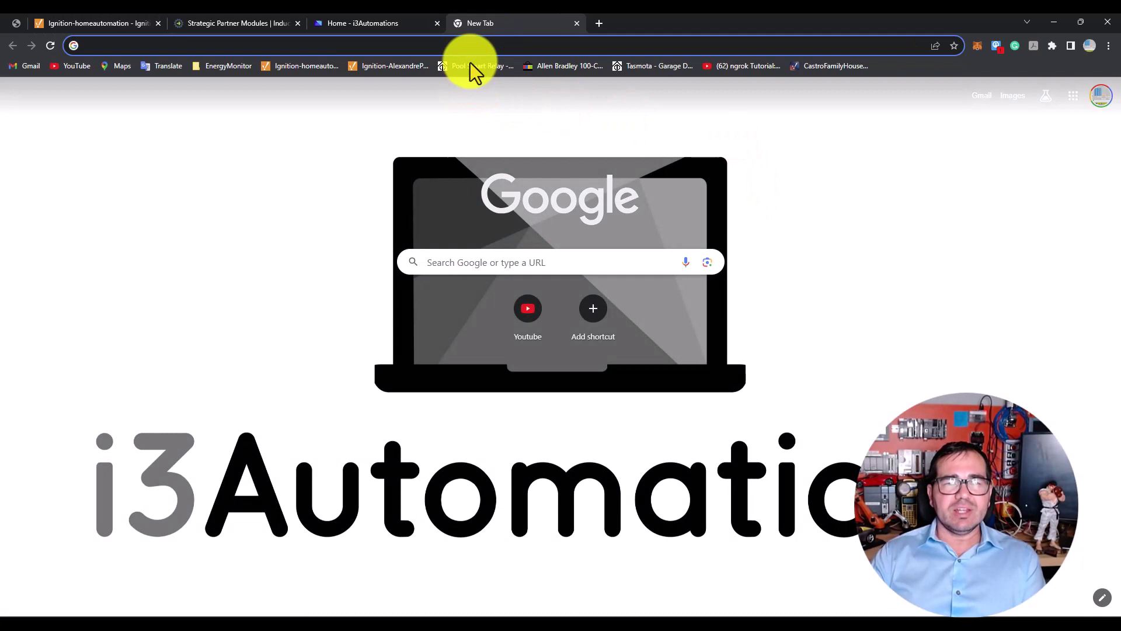
{"action": "left_click", "coordinate": [466, 66]}
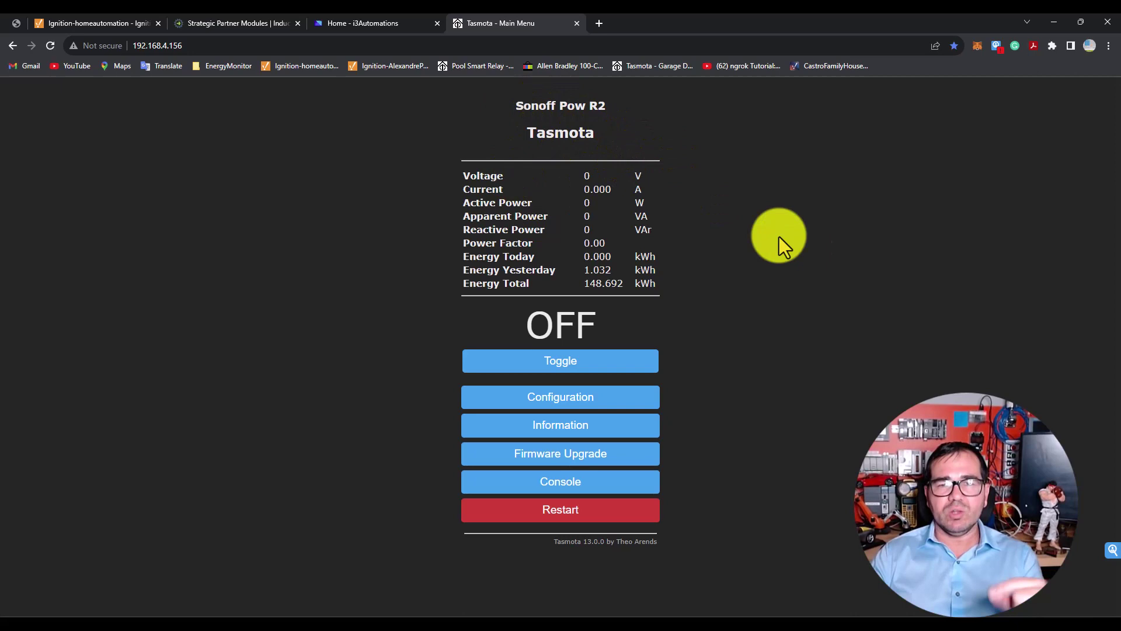
{"action": "left_click", "coordinate": [559, 401]}
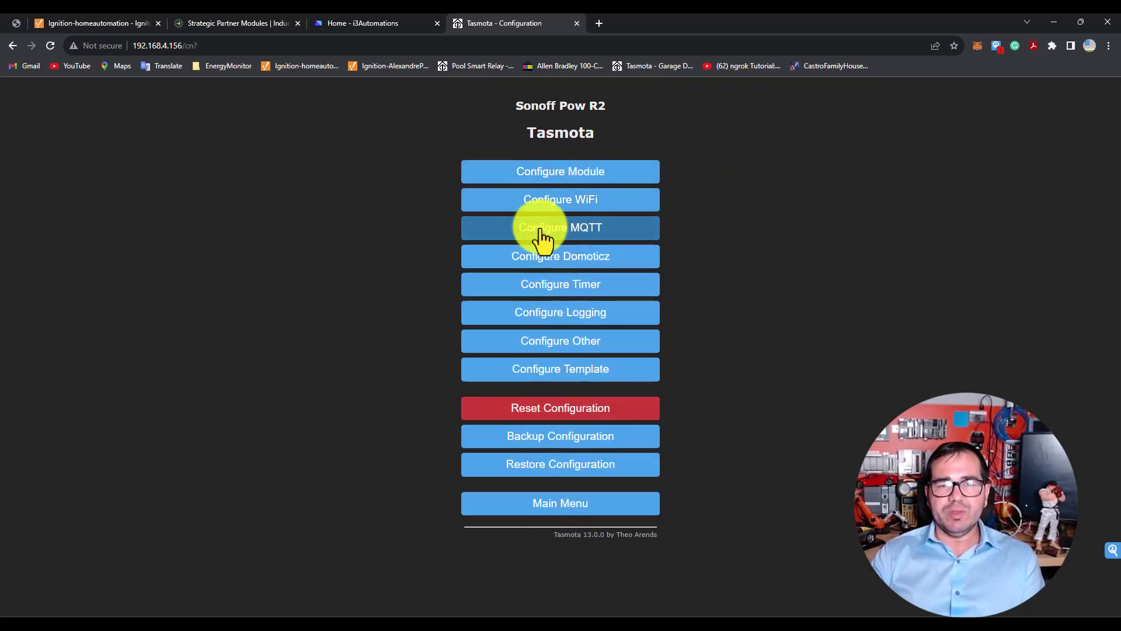
{"action": "left_click", "coordinate": [583, 231]}
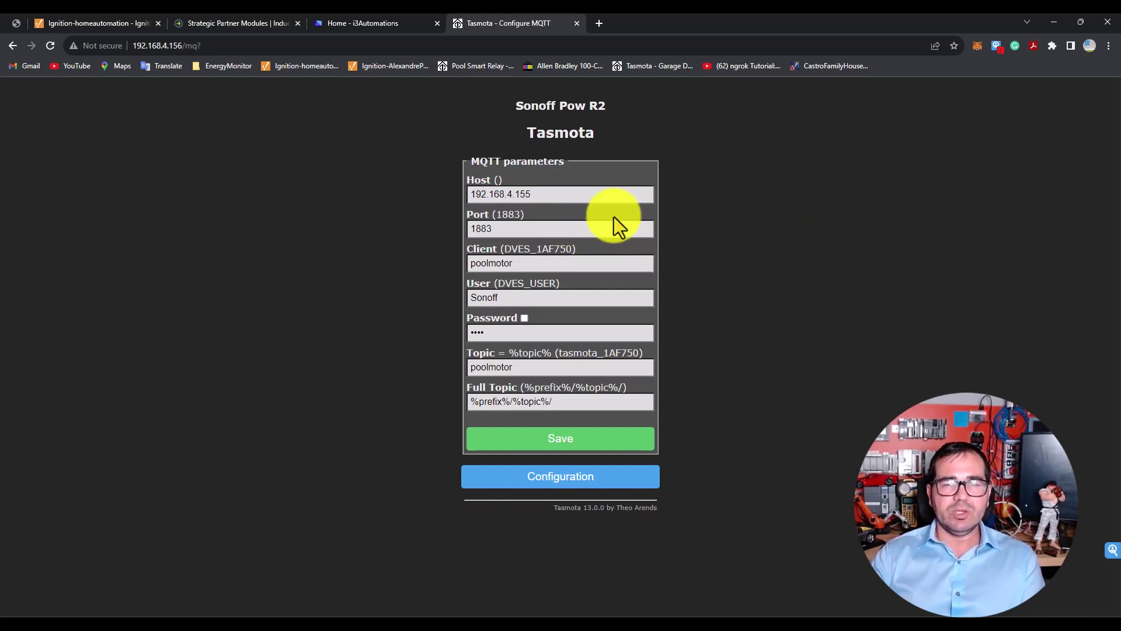
Check the MQTT host 192.168.4.155, port 1883, client poolmotor and user name.
{"action": "left_click", "coordinate": [518, 194]}
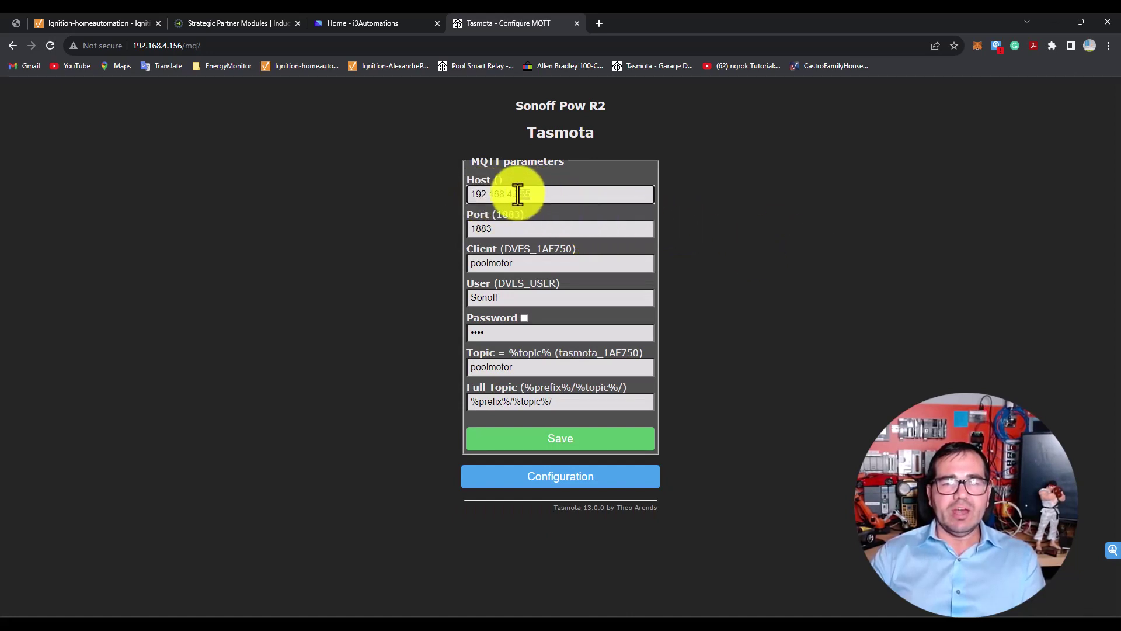
{"action": "left_click_drag", "start_coordinate": [531, 195], "coordinate": [463, 188]}
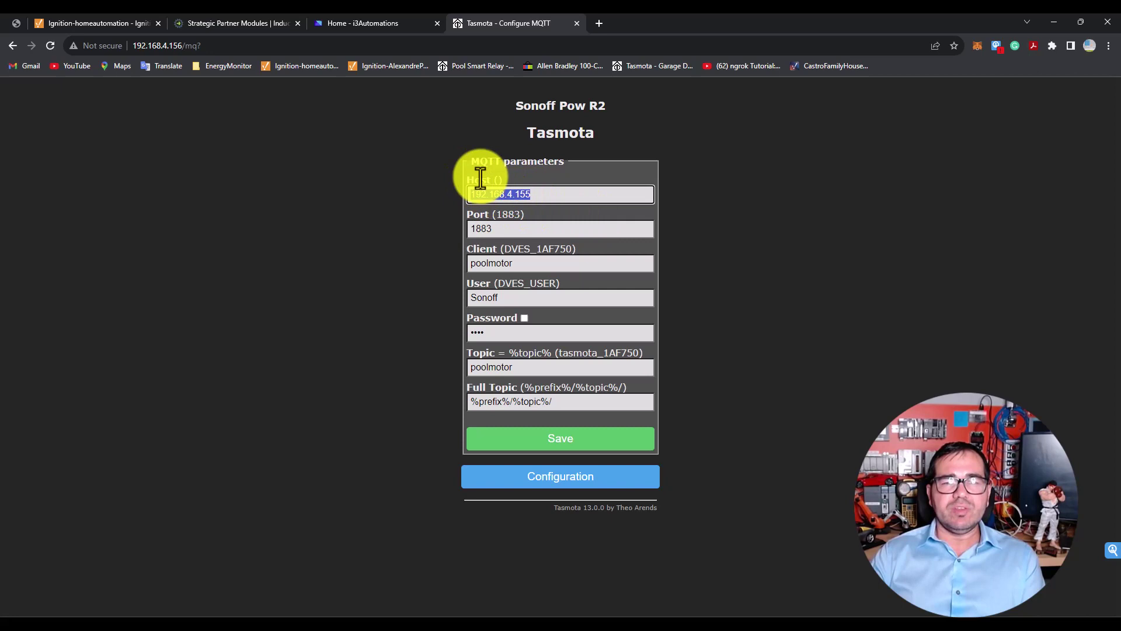
{"action": "left_click", "coordinate": [536, 195]}
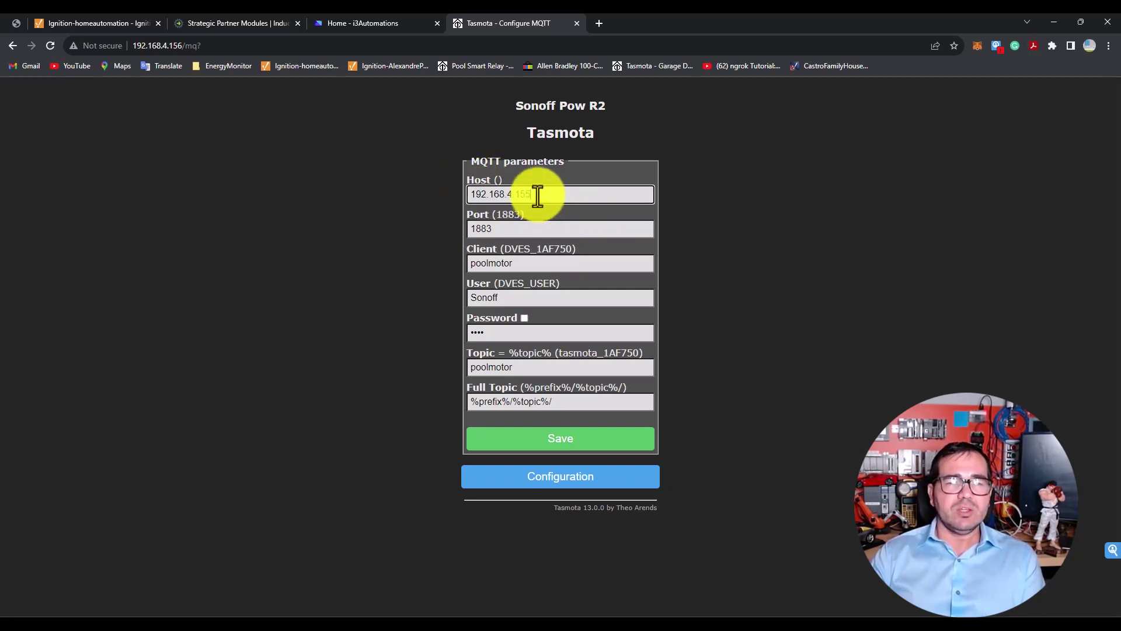
{"action": "left_click", "coordinate": [93, 23]}
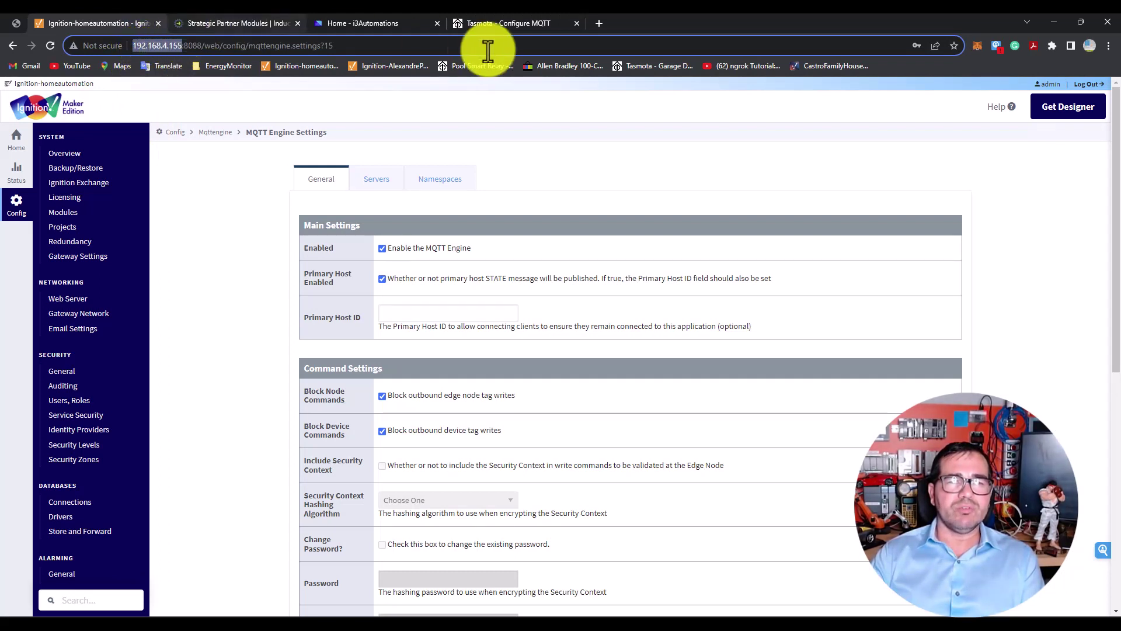
{"action": "left_click", "coordinate": [520, 23]}
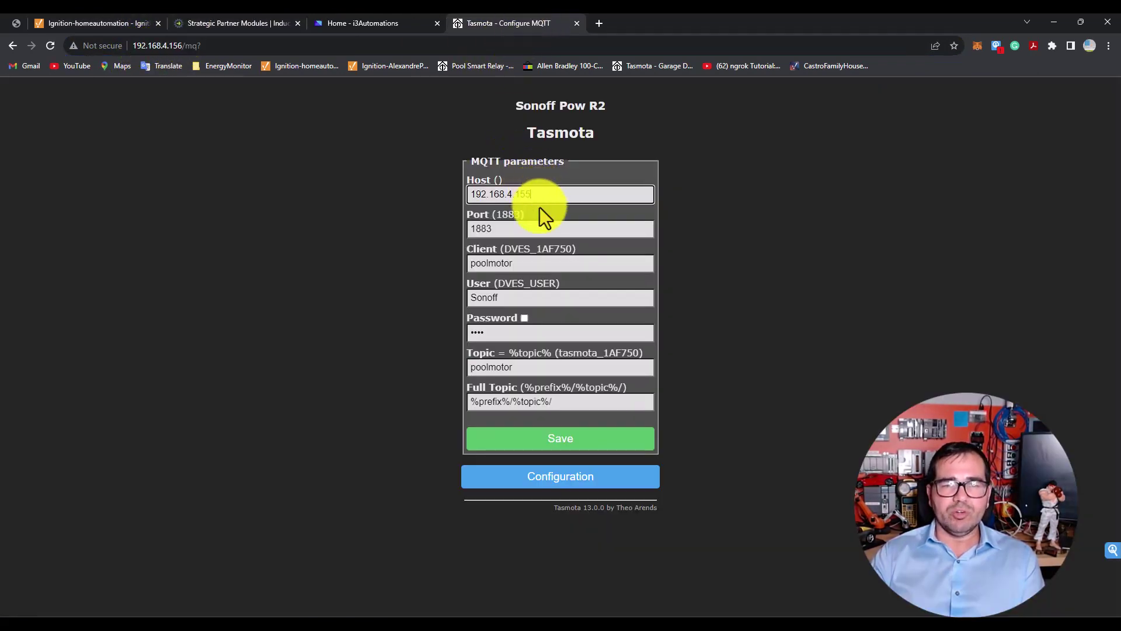
{"action": "left_click", "coordinate": [490, 229]}
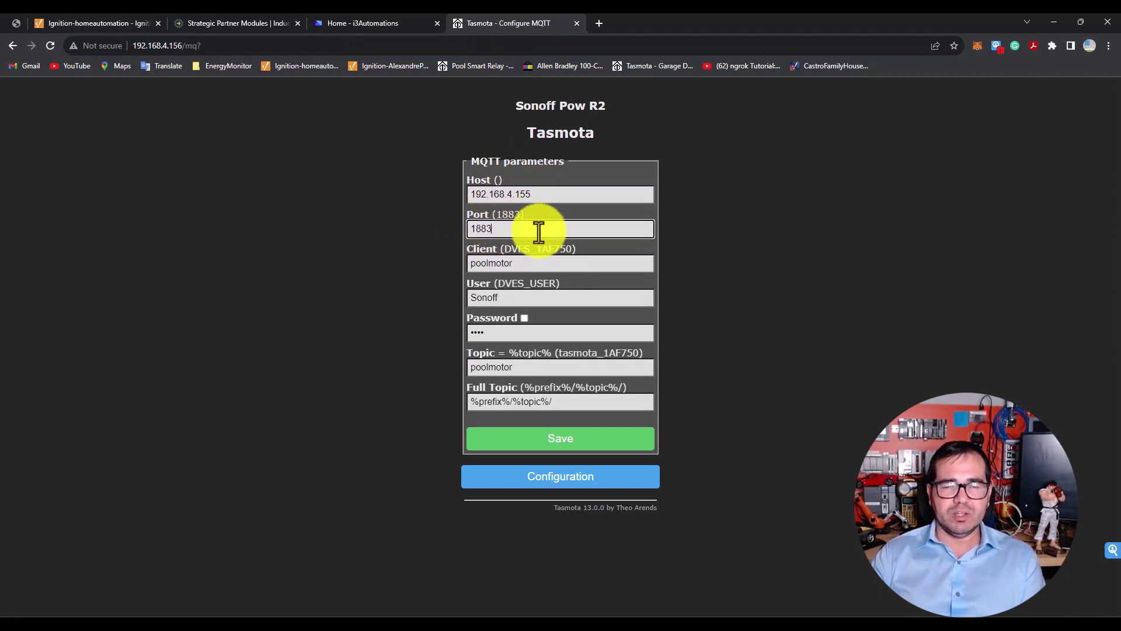
{"action": "left_click", "coordinate": [529, 264]}
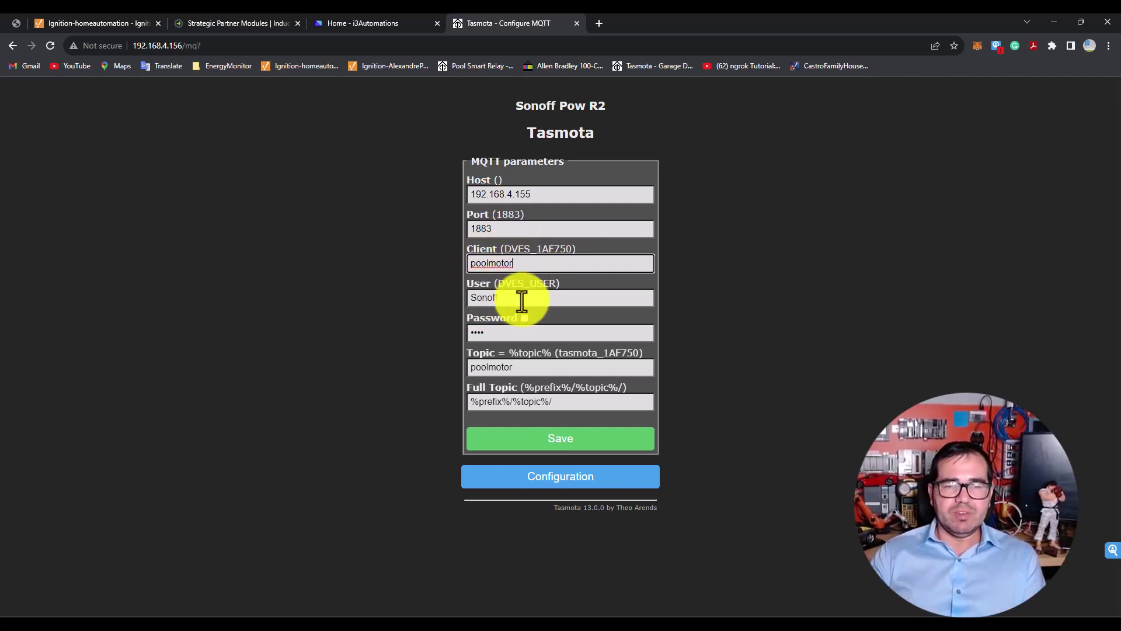
{"action": "double_click", "coordinate": [484, 298]}
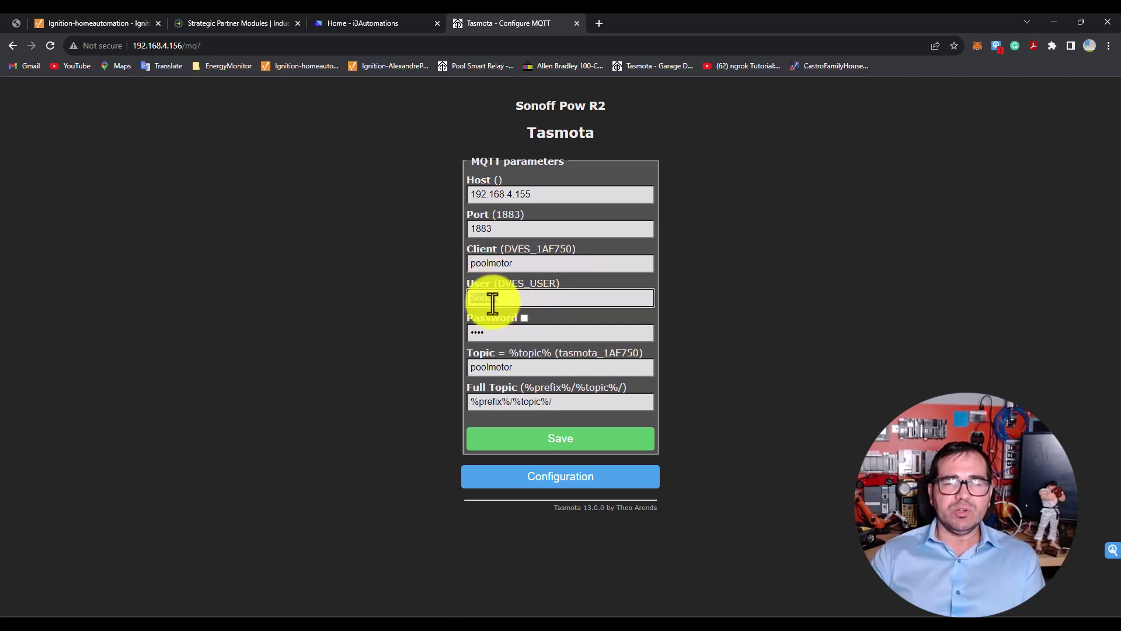
Confirm the Sonoff user in the MQTT Distributor's Users list matches the Tasmota User field.
{"action": "left_click", "coordinate": [82, 22]}
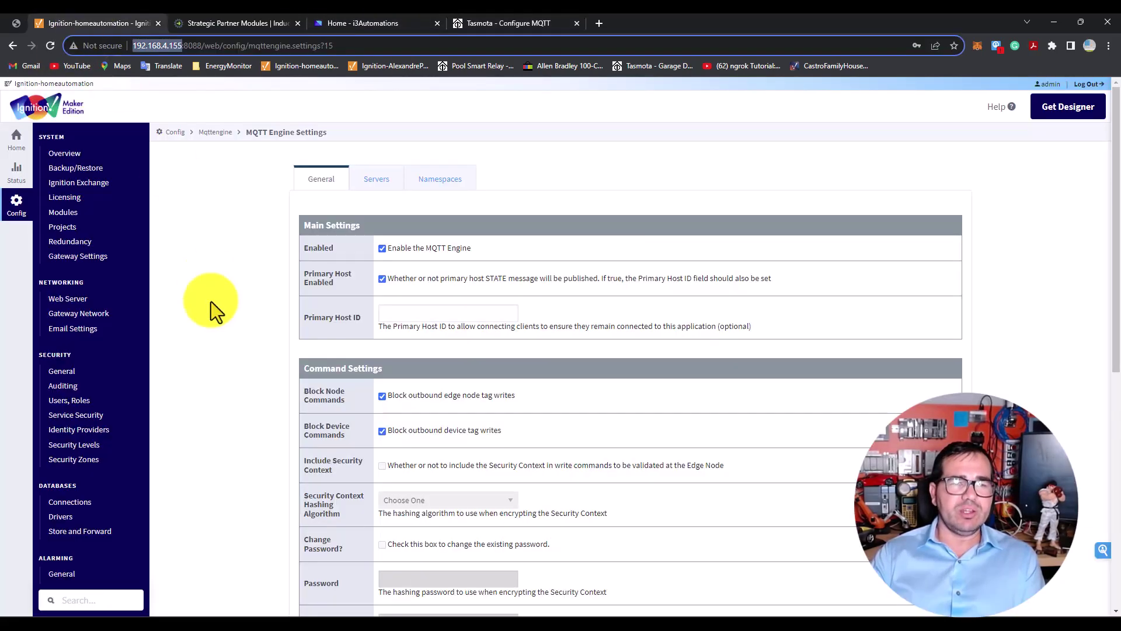
{"action": "scroll", "coordinate": [120, 441], "scroll_direction": "down", "scroll_amount": 8}
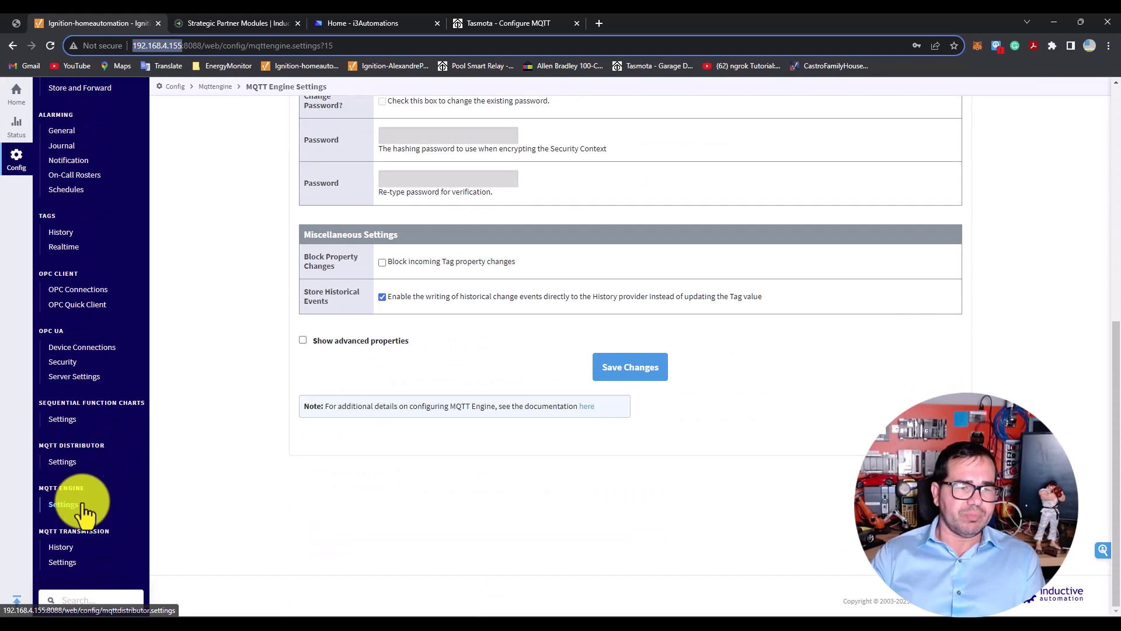
{"action": "left_click", "coordinate": [62, 419]}
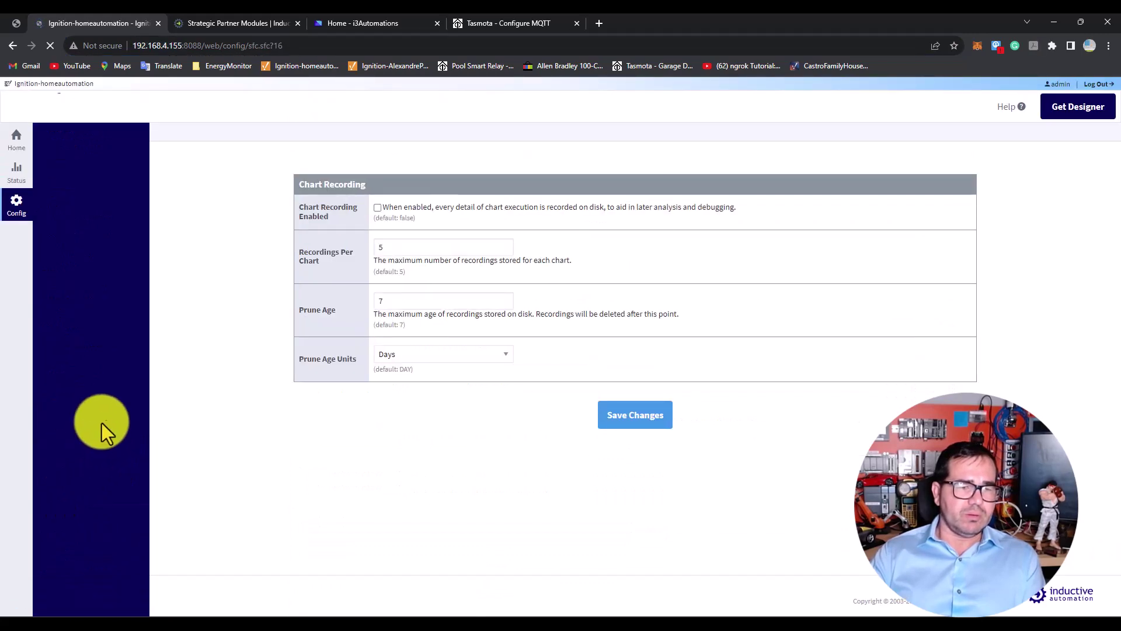
{"action": "scroll", "coordinate": [102, 417], "scroll_direction": "down", "scroll_amount": 6}
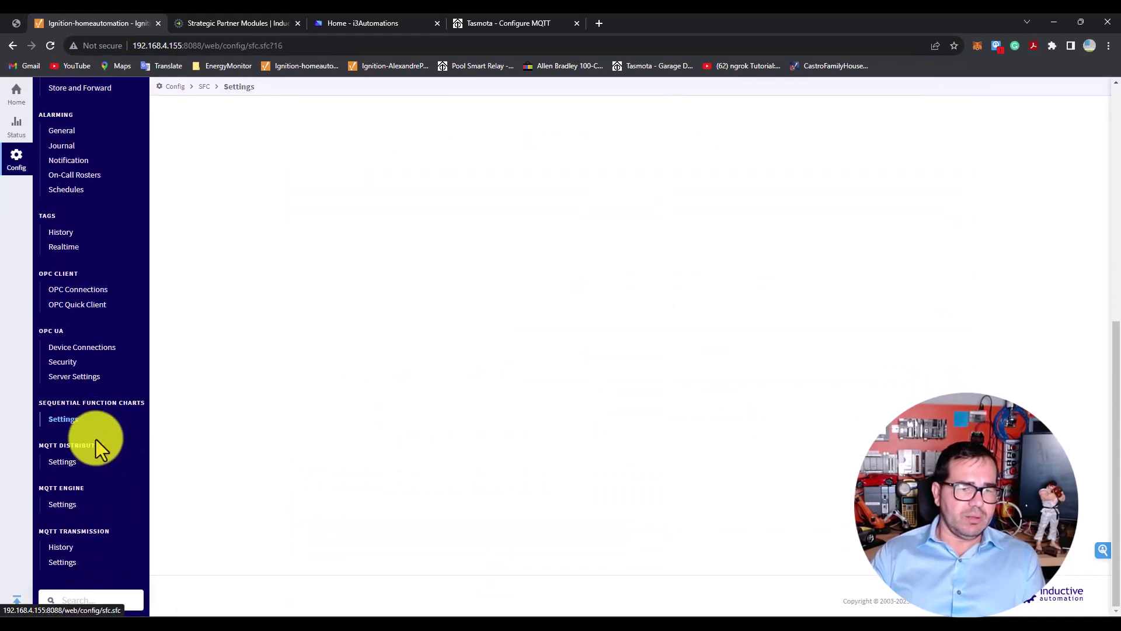
{"action": "left_click", "coordinate": [63, 463]}
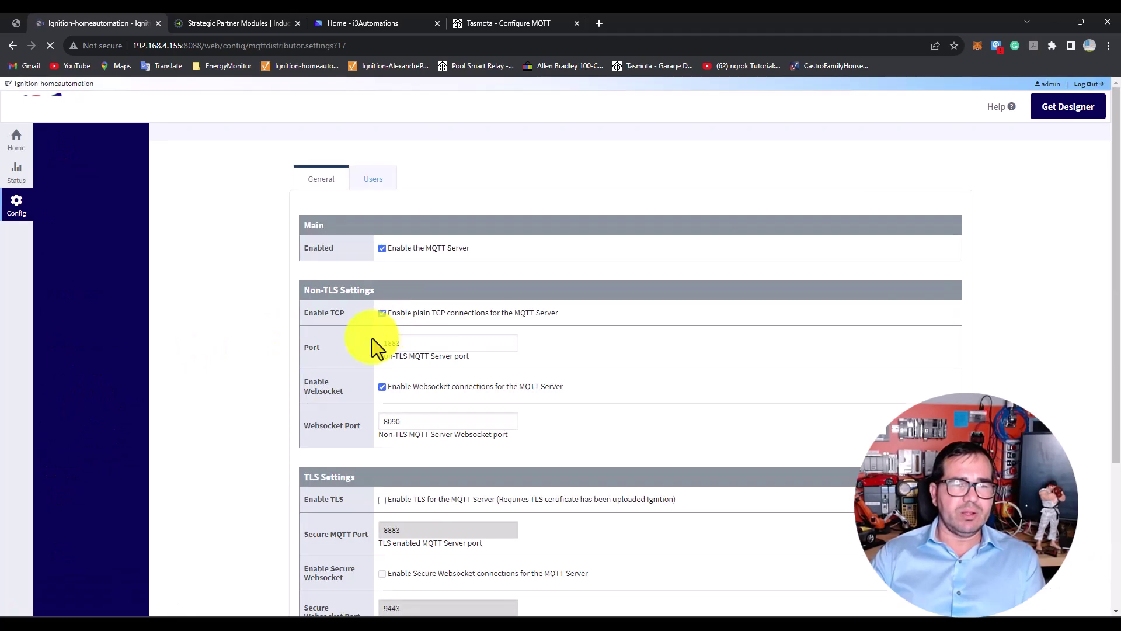
{"action": "left_click", "coordinate": [382, 186]}
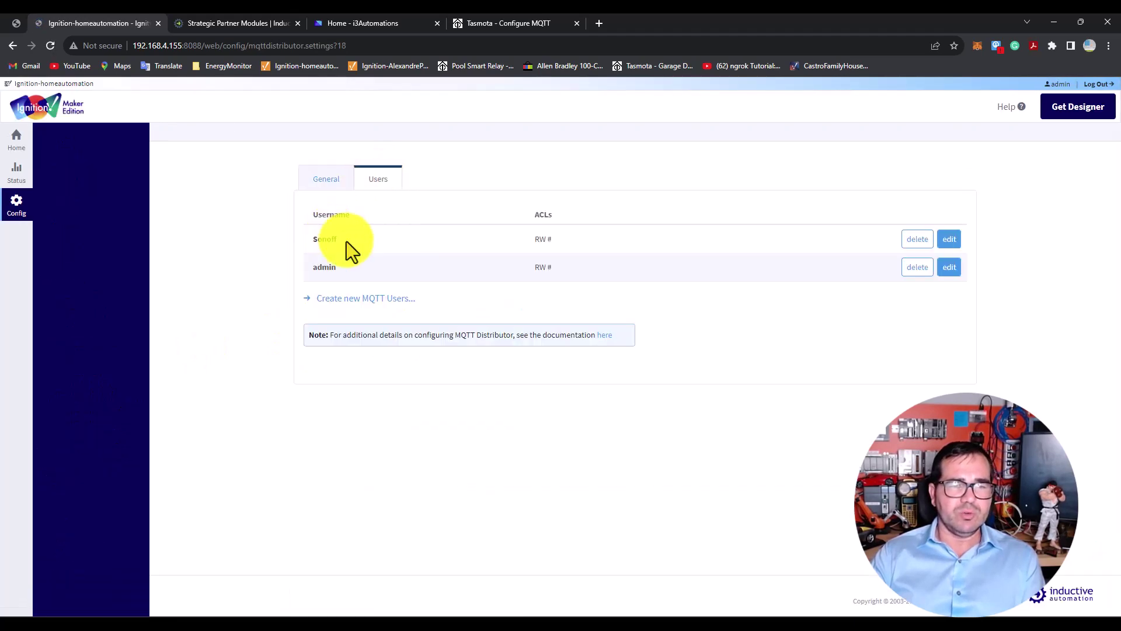
{"action": "left_click_drag", "start_coordinate": [316, 240], "coordinate": [304, 249]}
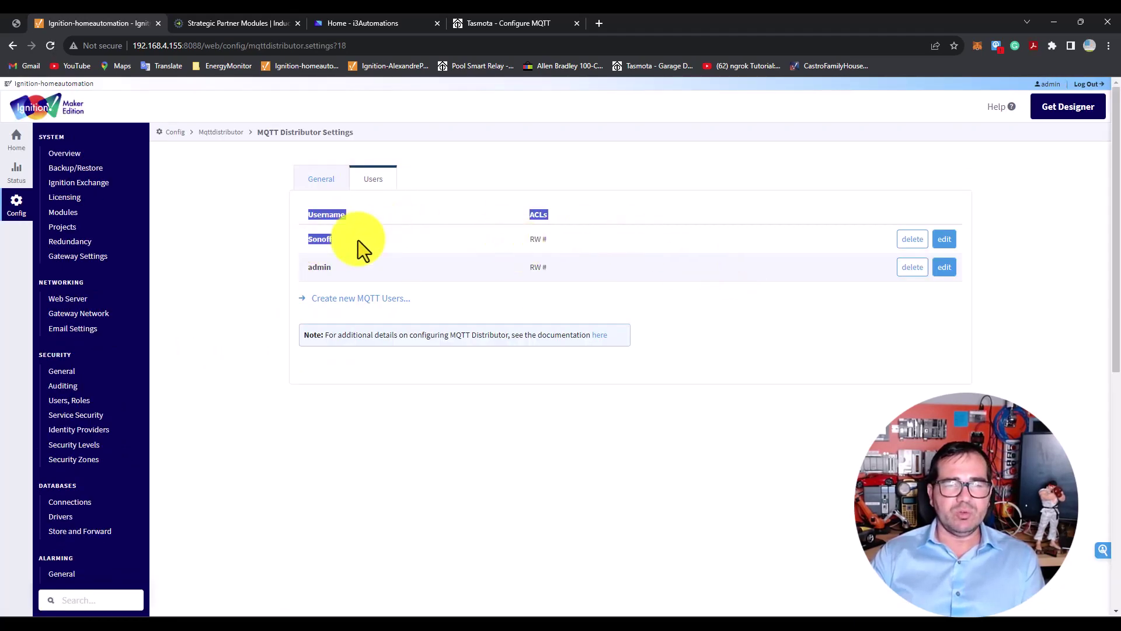
{"action": "left_click", "coordinate": [414, 245]}
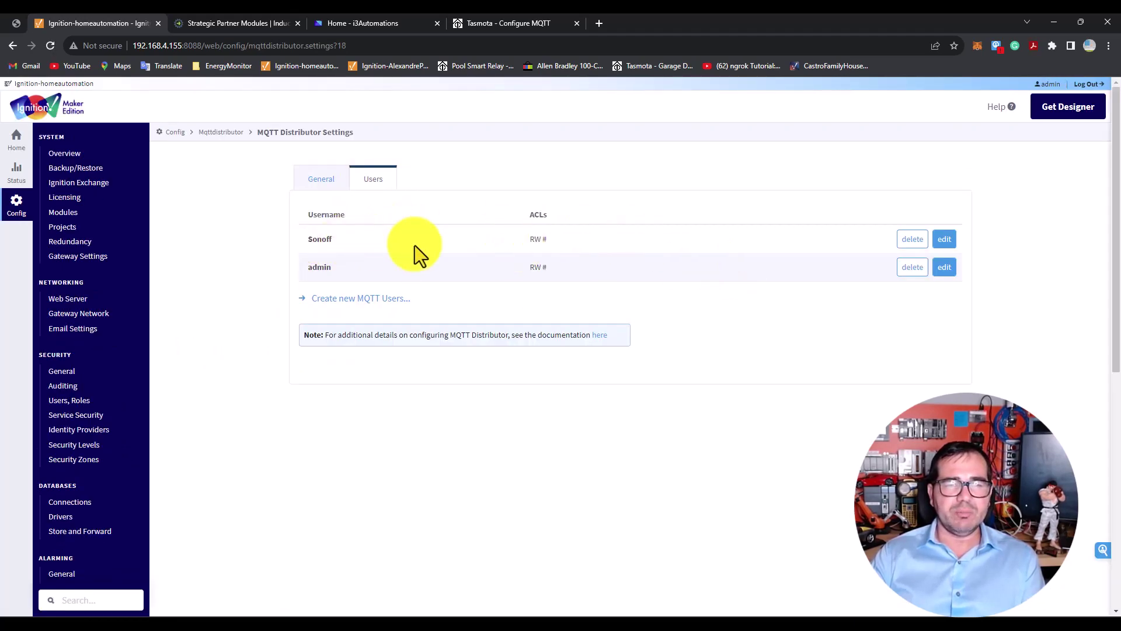
{"action": "left_click", "coordinate": [513, 23]}
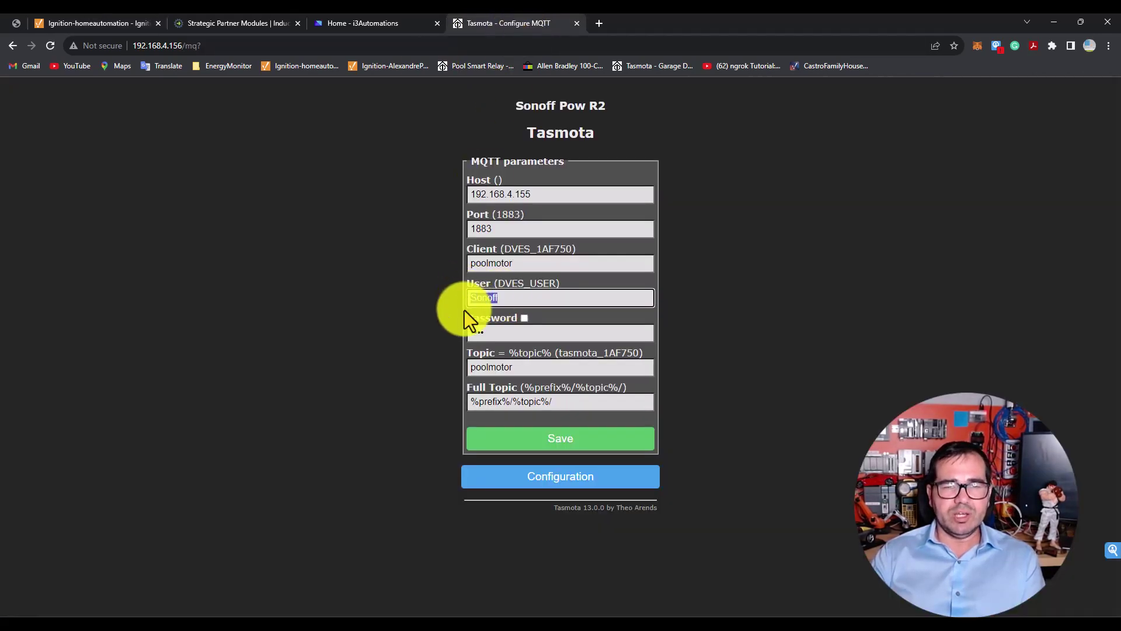
Check the MQTT password and poolmotor topic, return to Configuration, and launch Designer Launcher.
{"action": "left_click", "coordinate": [497, 336]}
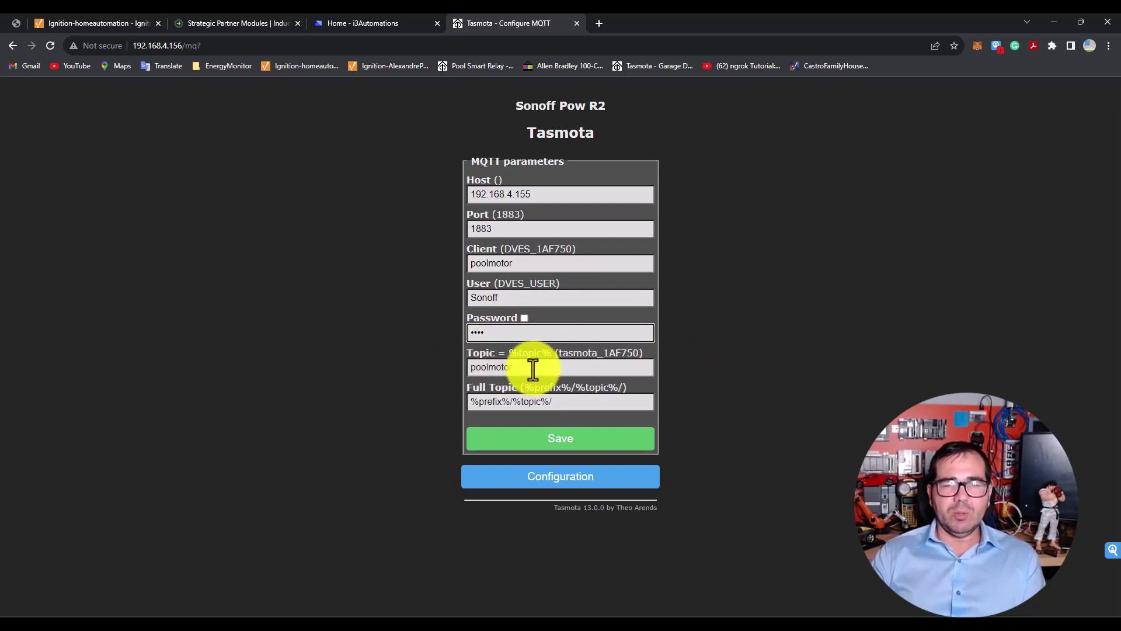
{"action": "left_click_drag", "start_coordinate": [533, 370], "coordinate": [464, 374]}
{"action": "left_click", "coordinate": [731, 371]}
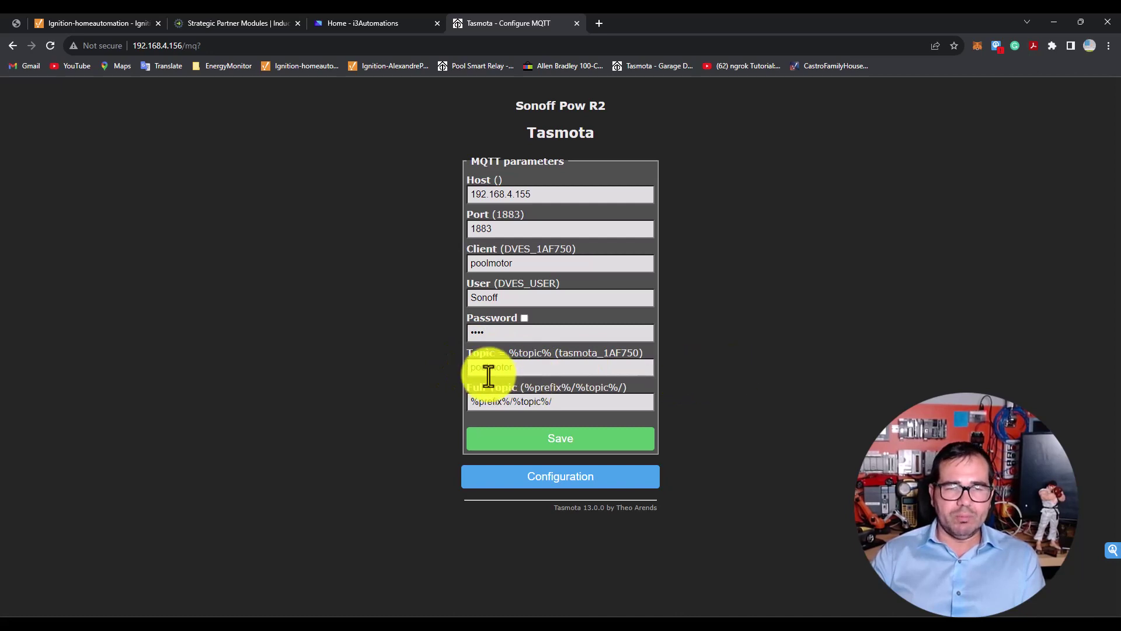
{"action": "left_click", "coordinate": [535, 367]}
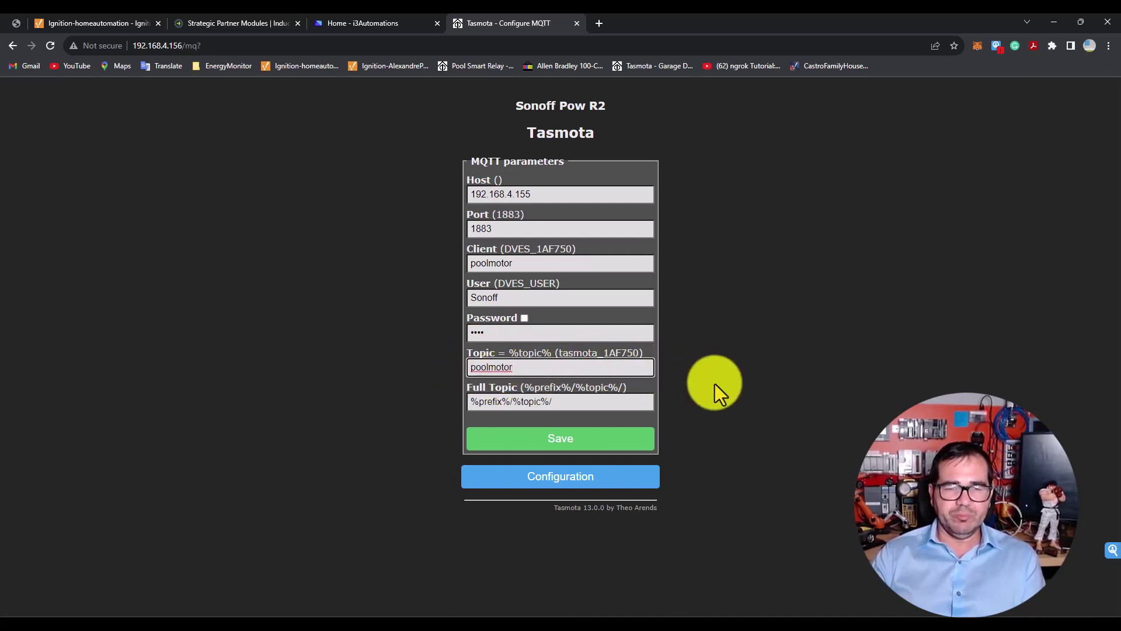
{"action": "left_click", "coordinate": [565, 486]}
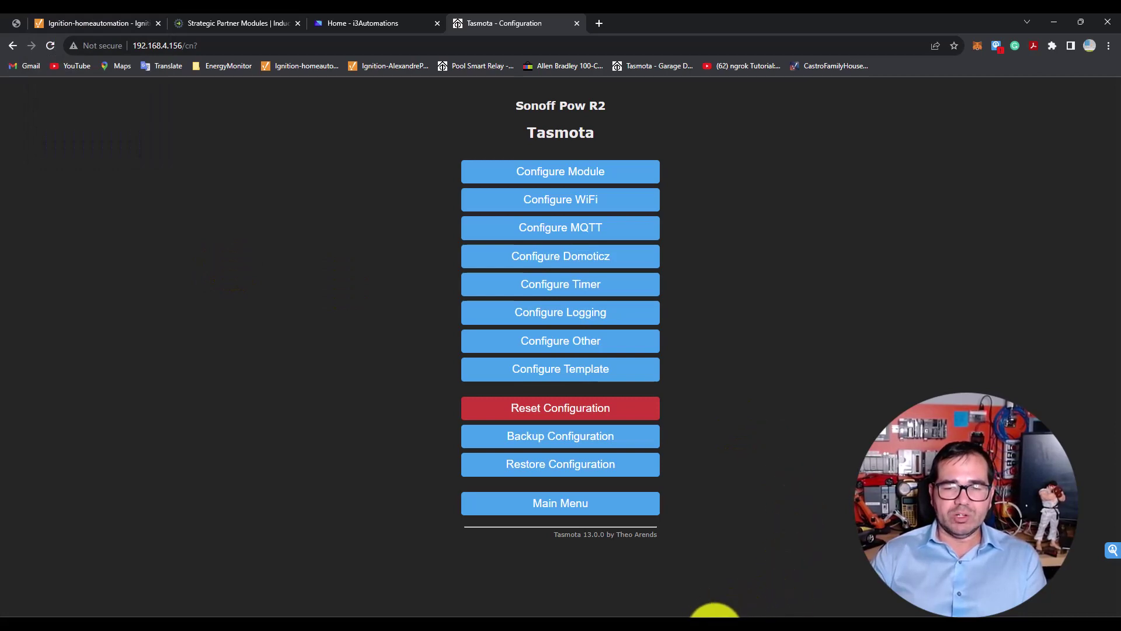
{"action": "left_click", "coordinate": [714, 613]}
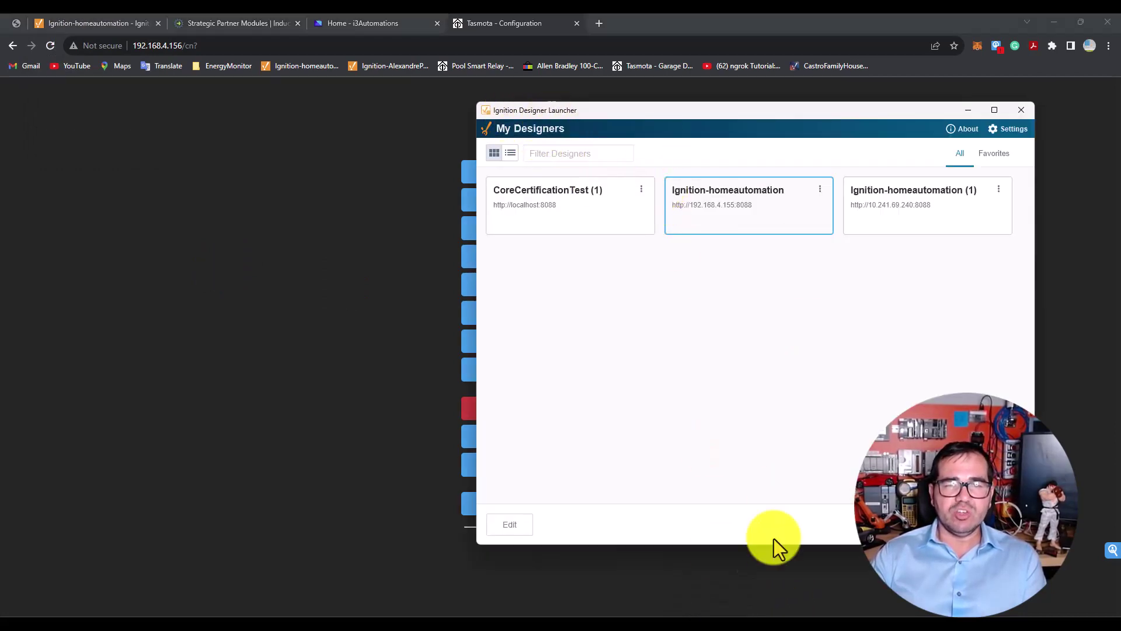
Bring up the HomeAutomation Designer and set the Tag Browser provider to MQTT Engine.
{"action": "left_click", "coordinate": [739, 612]}
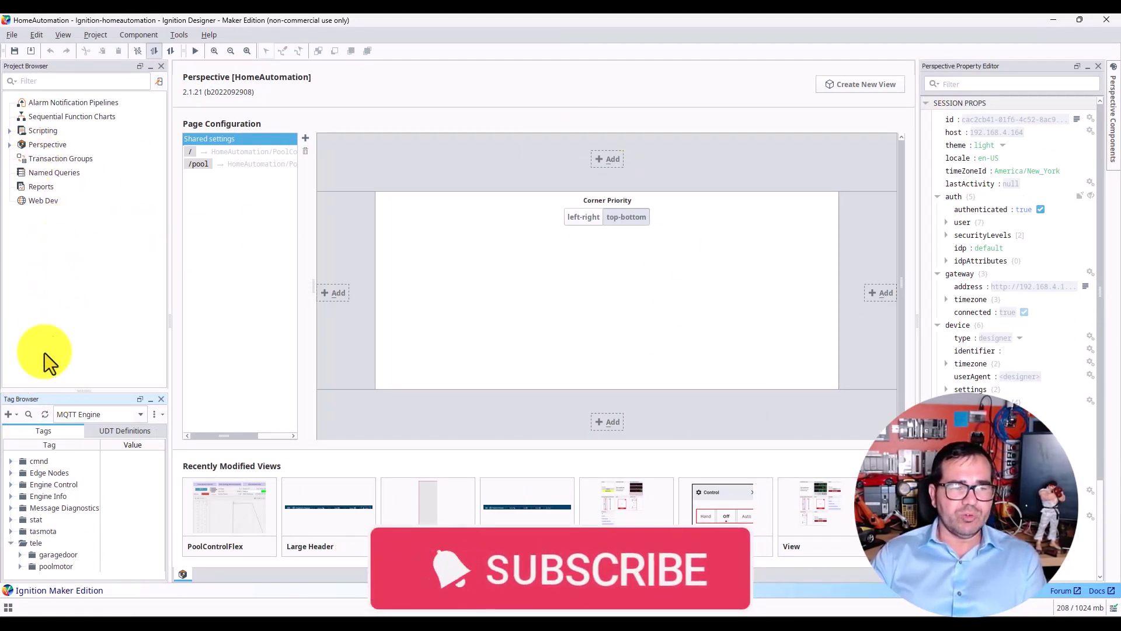
{"action": "left_click", "coordinate": [138, 415]}
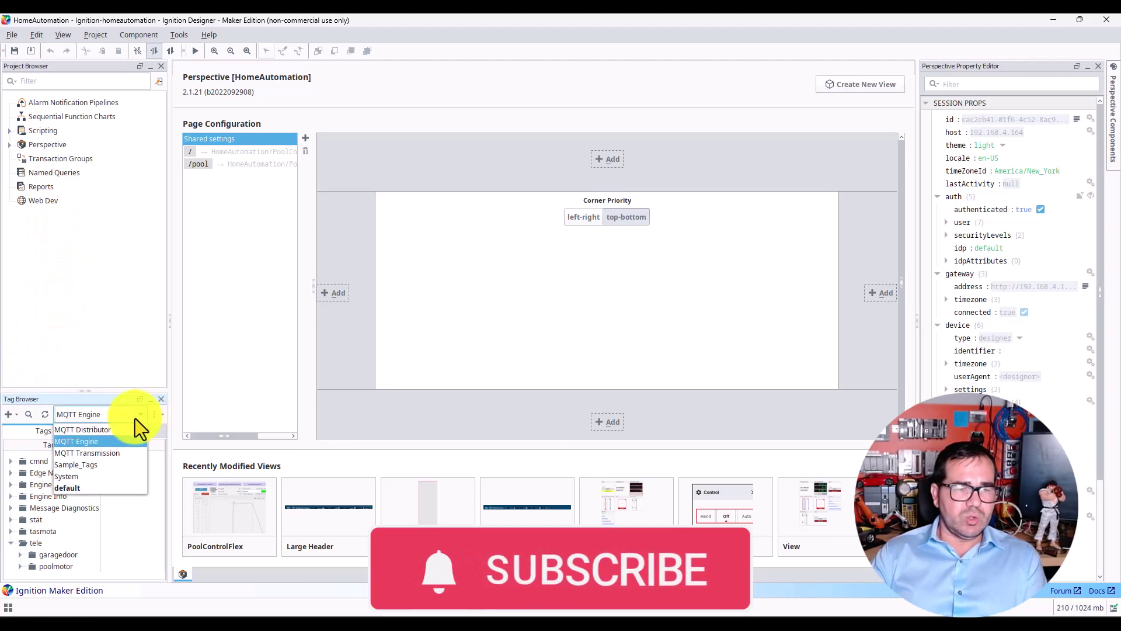
{"action": "left_click", "coordinate": [87, 442]}
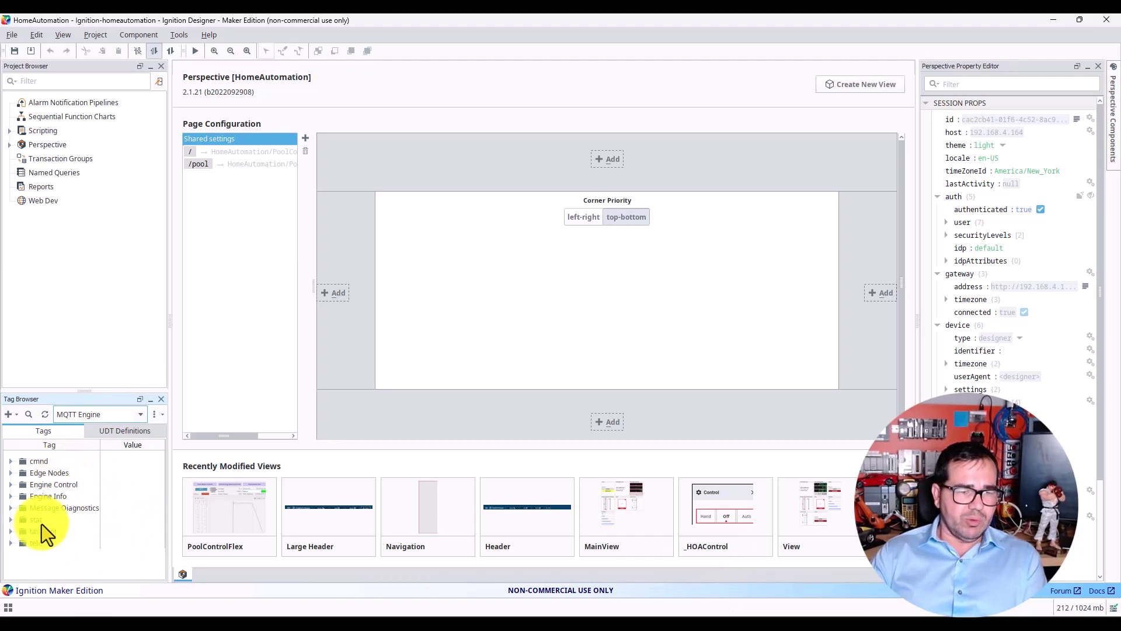
Expand tele > poolmotor and widen the tag panel to read LWT and SENSOR values.
{"action": "left_click", "coordinate": [10, 543]}
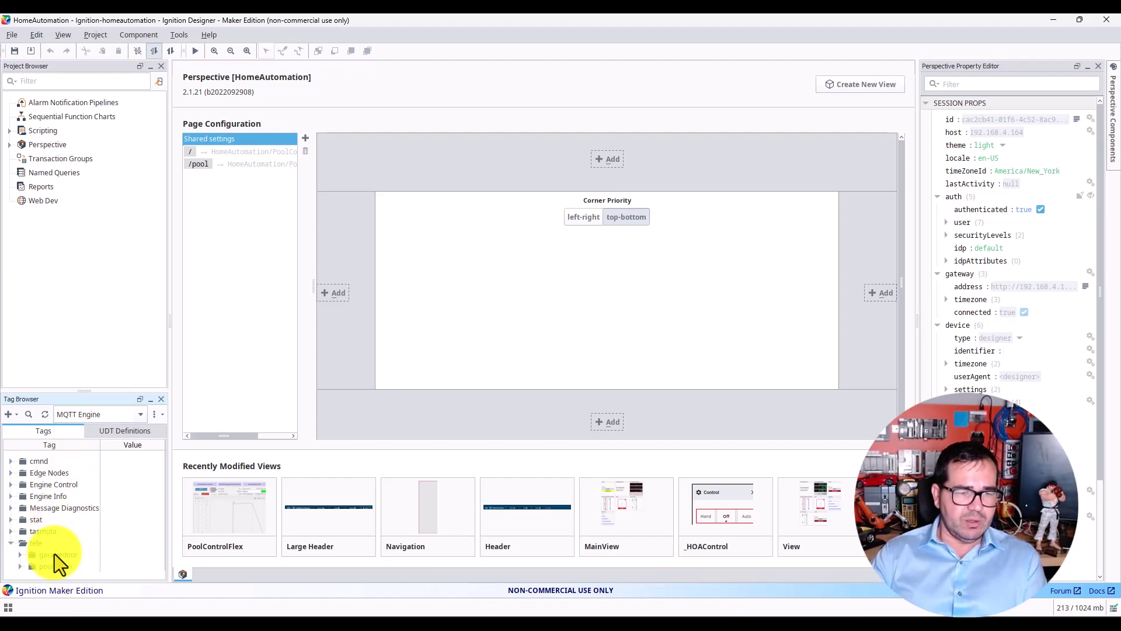
{"action": "left_click", "coordinate": [55, 566]}
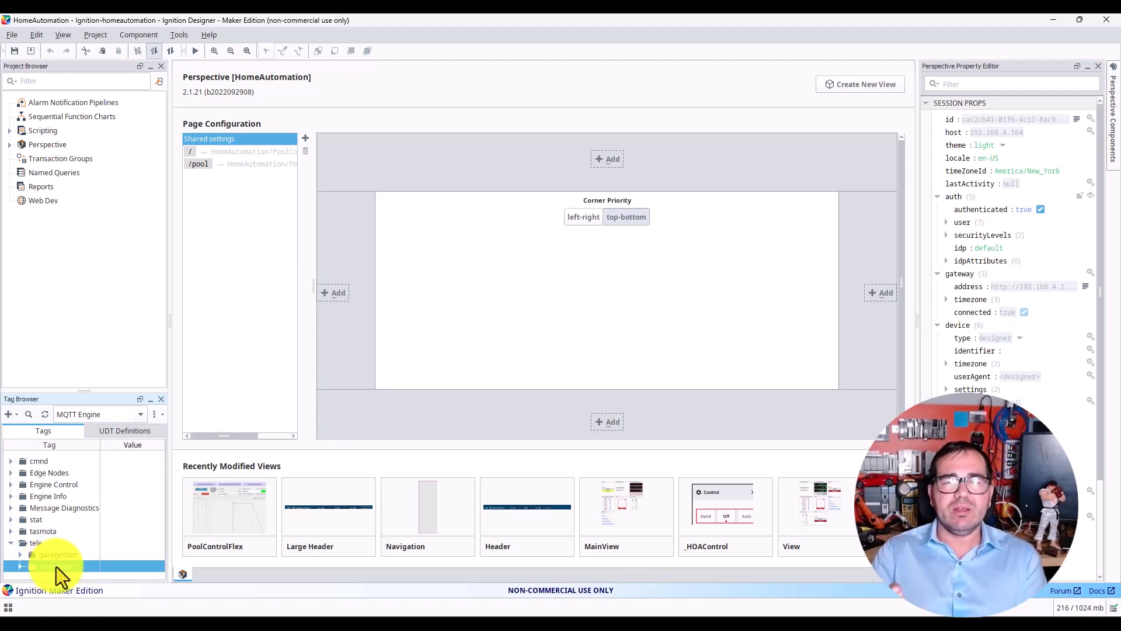
{"action": "left_click", "coordinate": [20, 567]}
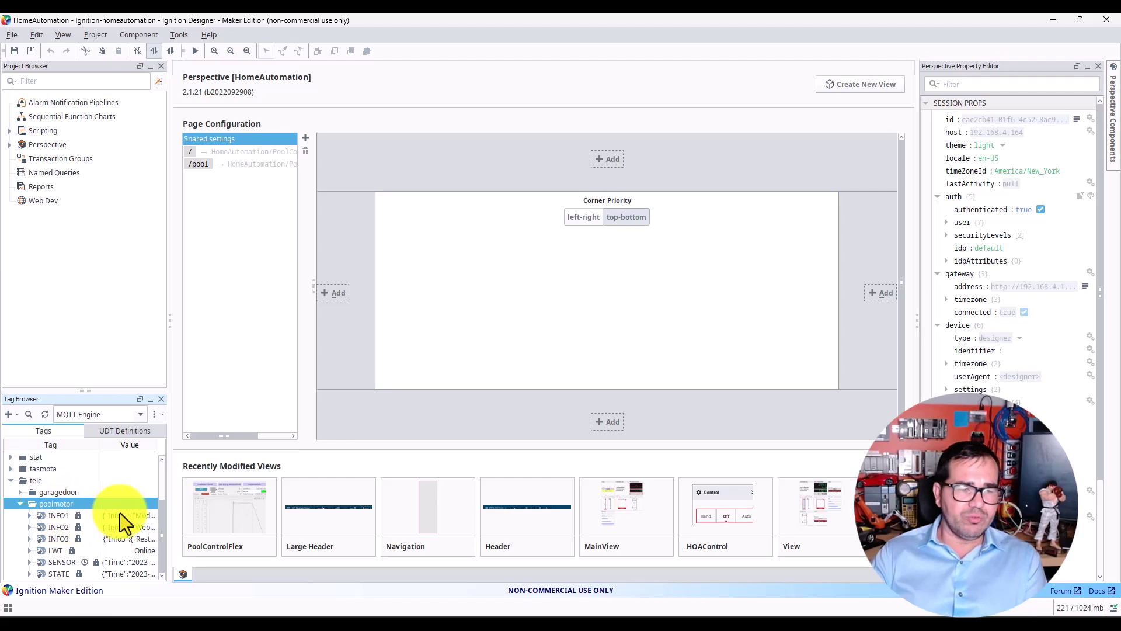
{"action": "left_click_drag", "start_coordinate": [167, 507], "coordinate": [854, 467]}
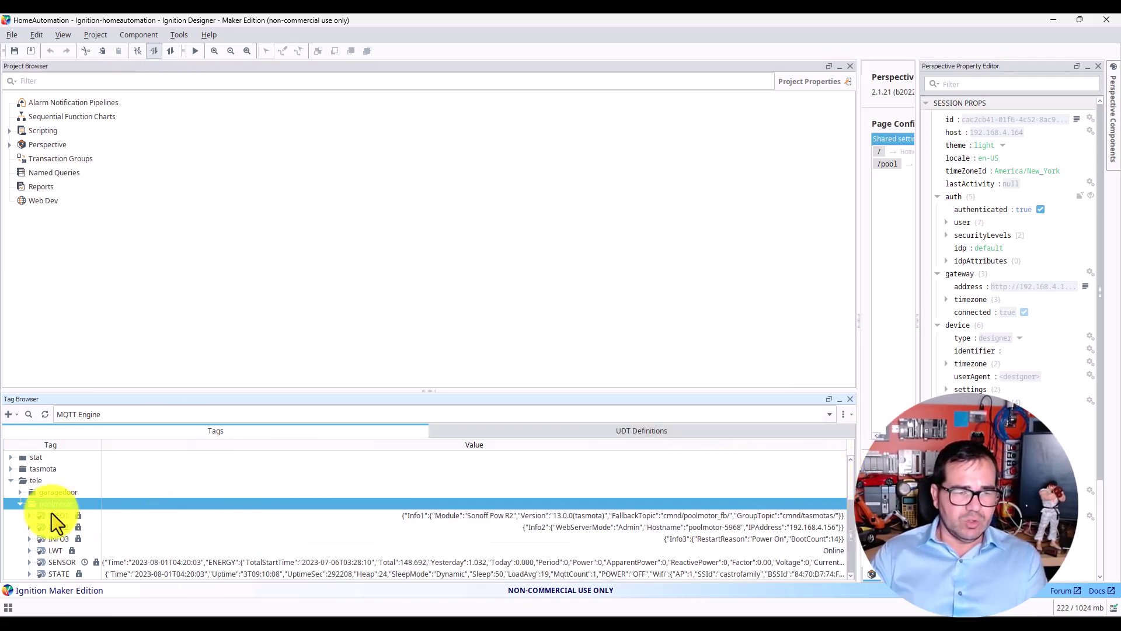
{"action": "left_click", "coordinate": [54, 515]}
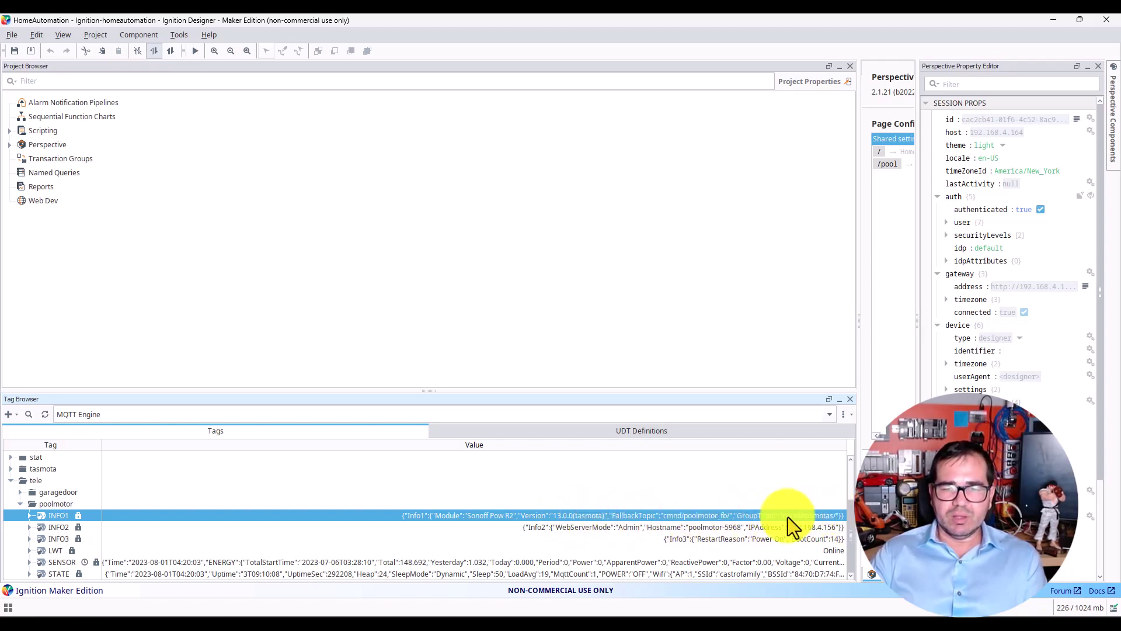
{"action": "left_click", "coordinate": [777, 527]}
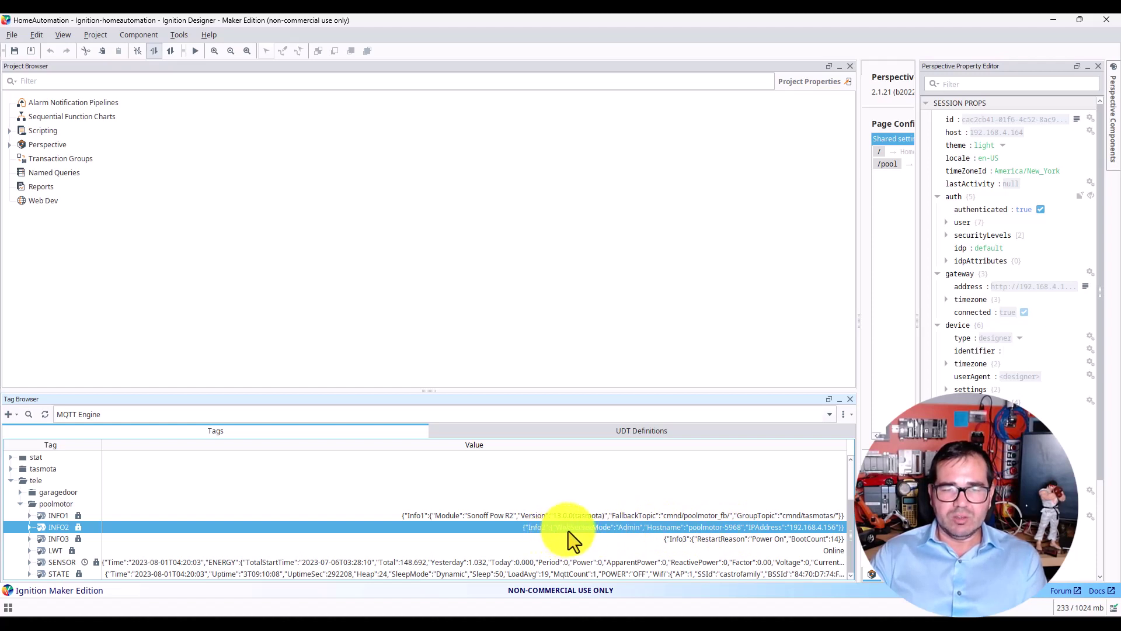
{"action": "left_click", "coordinate": [730, 540]}
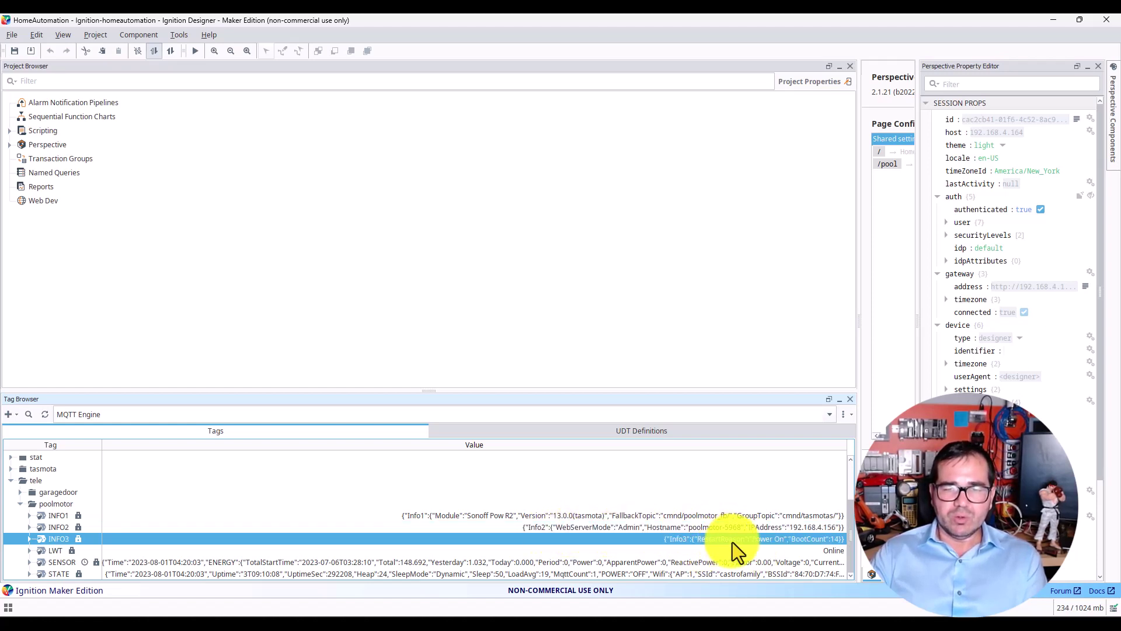
{"action": "left_click", "coordinate": [57, 551]}
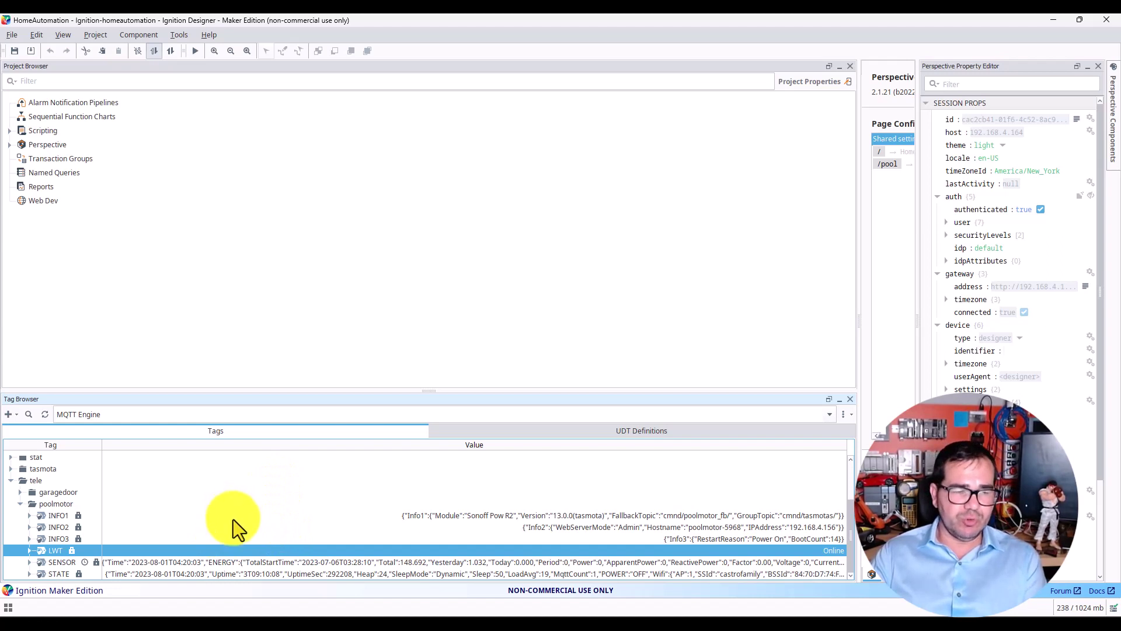
{"action": "left_click", "coordinate": [163, 562]}
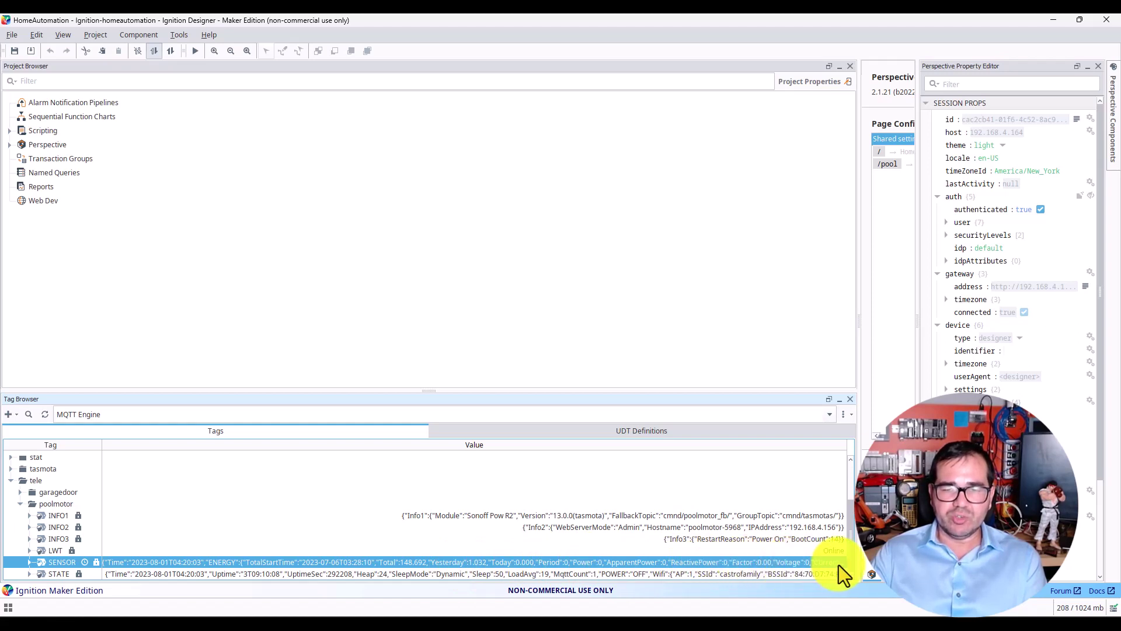
{"action": "left_click", "coordinate": [268, 573]}
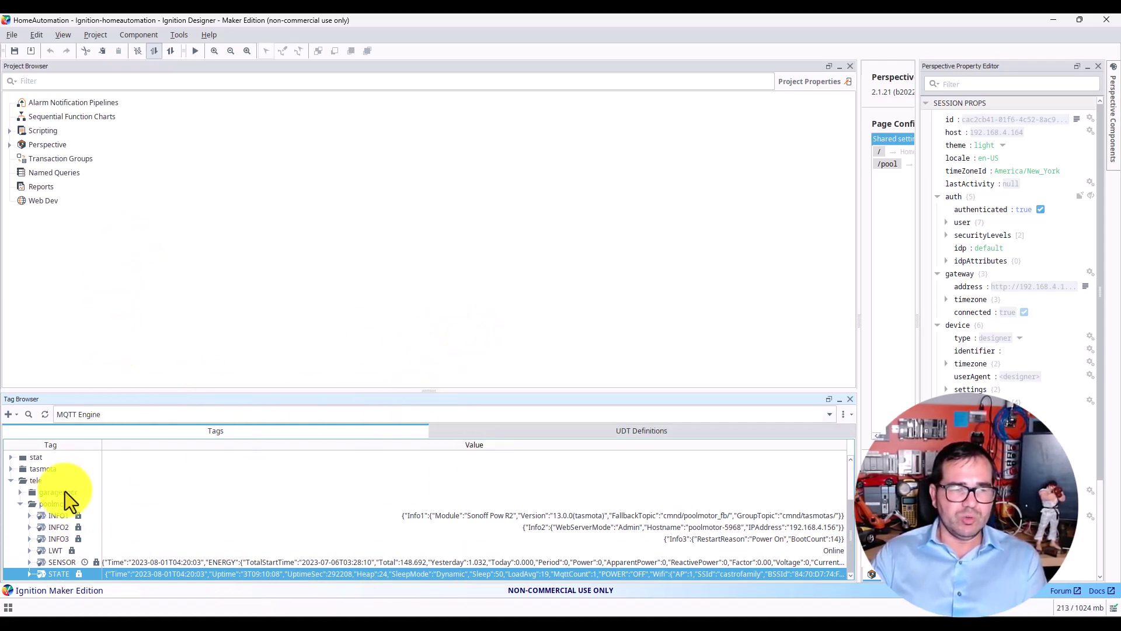
{"action": "left_click", "coordinate": [54, 505]}
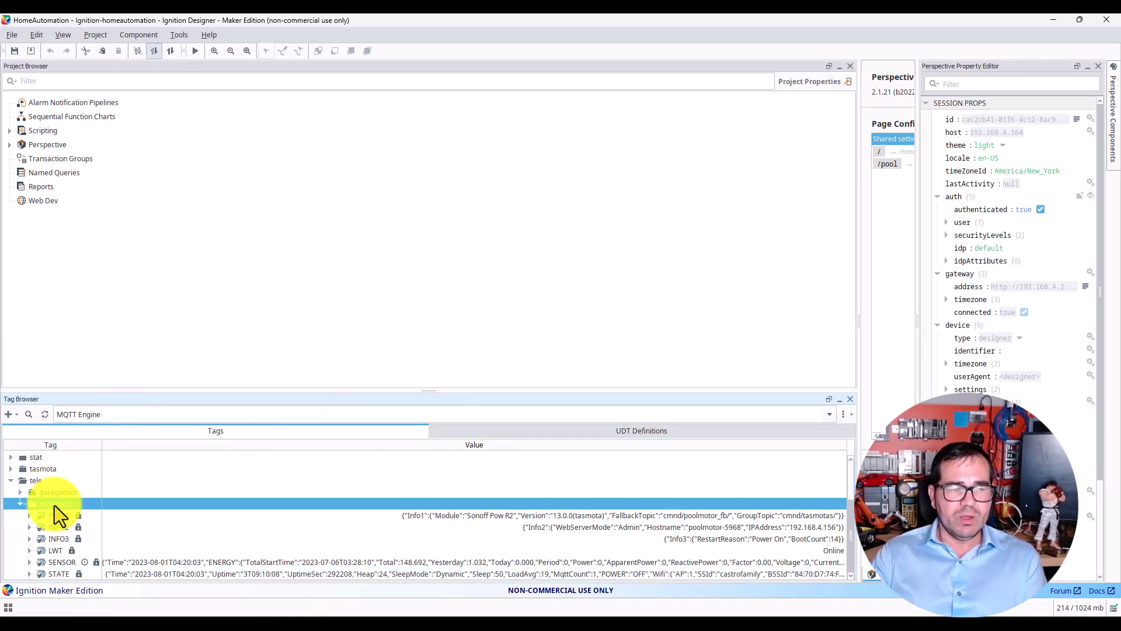